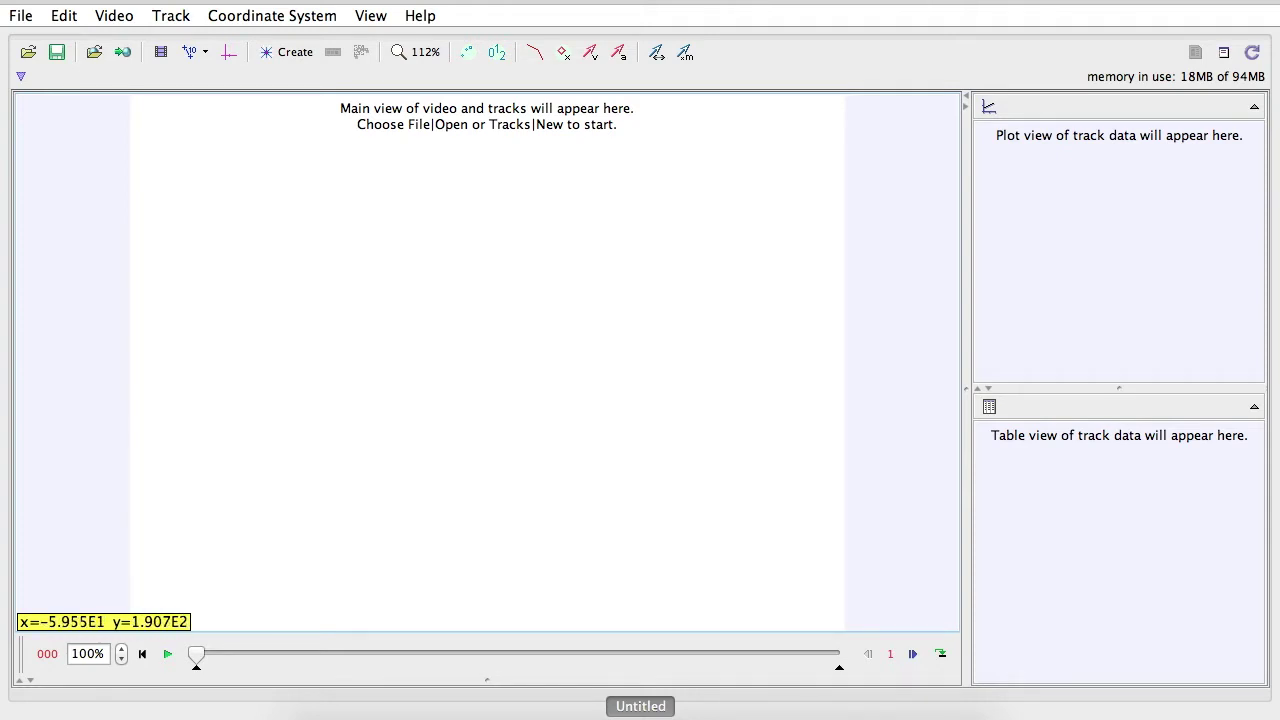
Import the video parachute_monkey.mov from the videos folder.
left_click(272, 15)
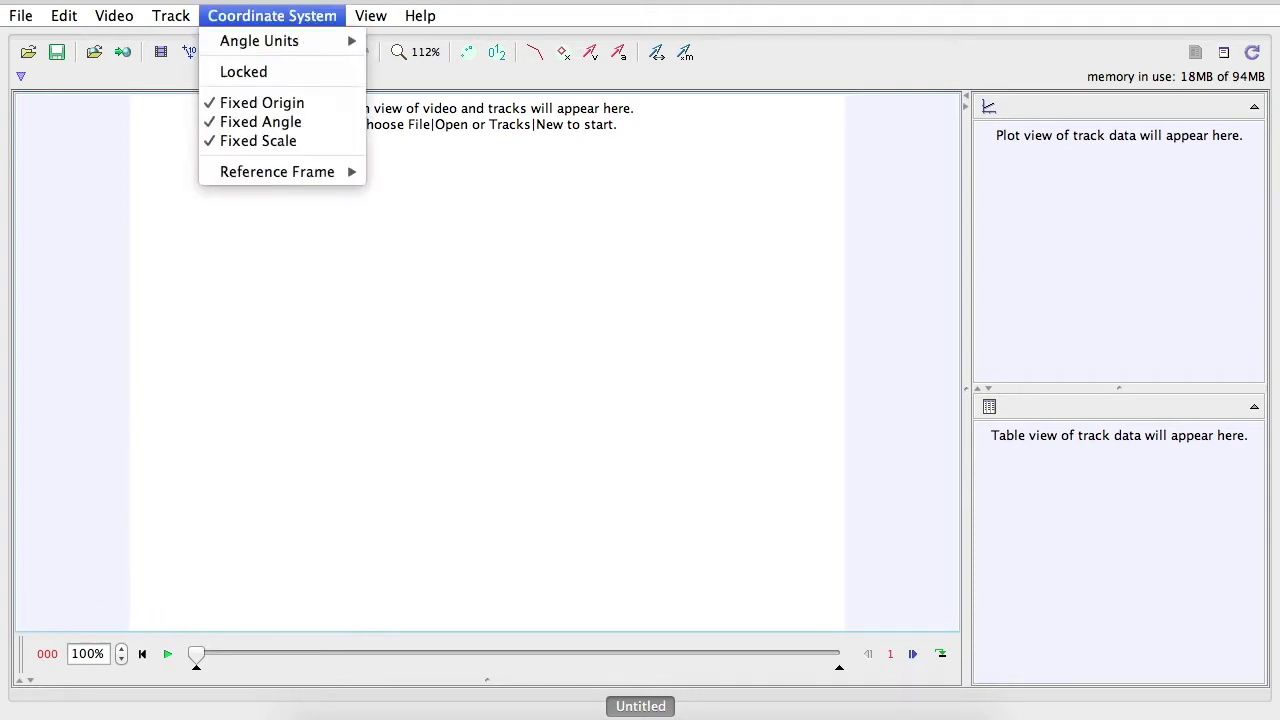
mouse_move(113, 15)
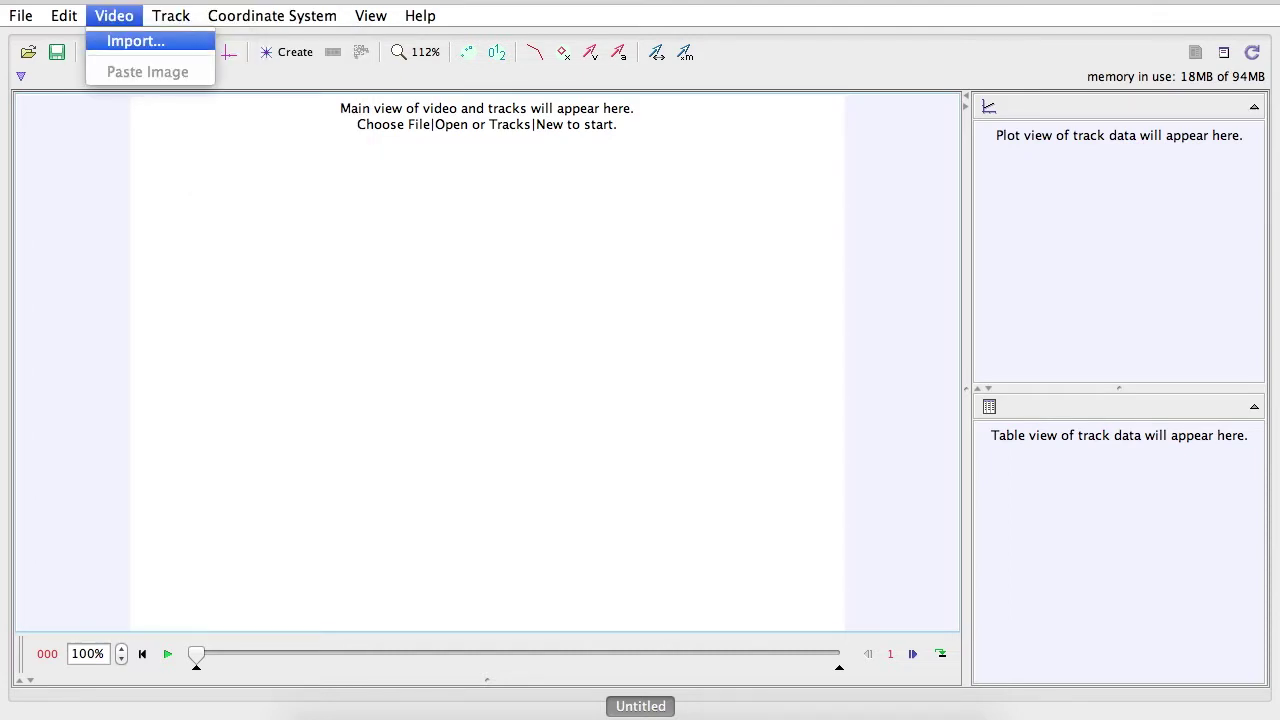
left_click(135, 41)
left_click(438, 363)
scroll(438, 363, "down", 3)
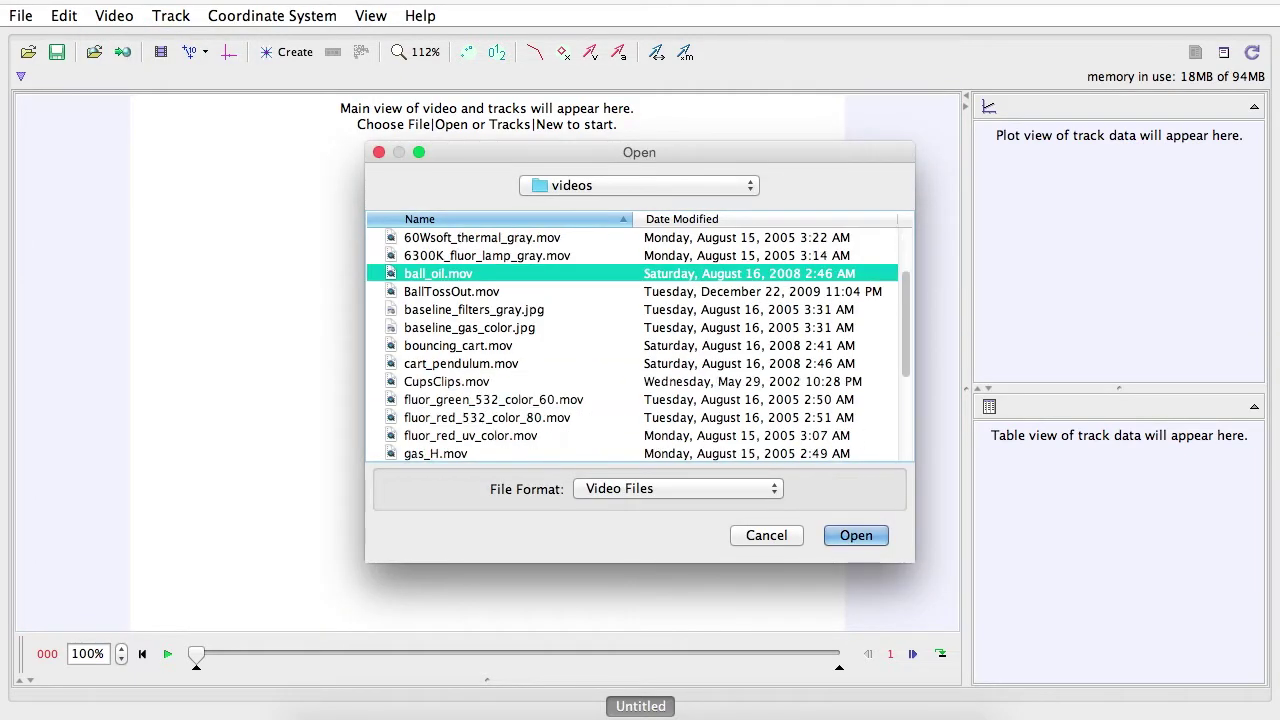
scroll(640, 345, "down", 5)
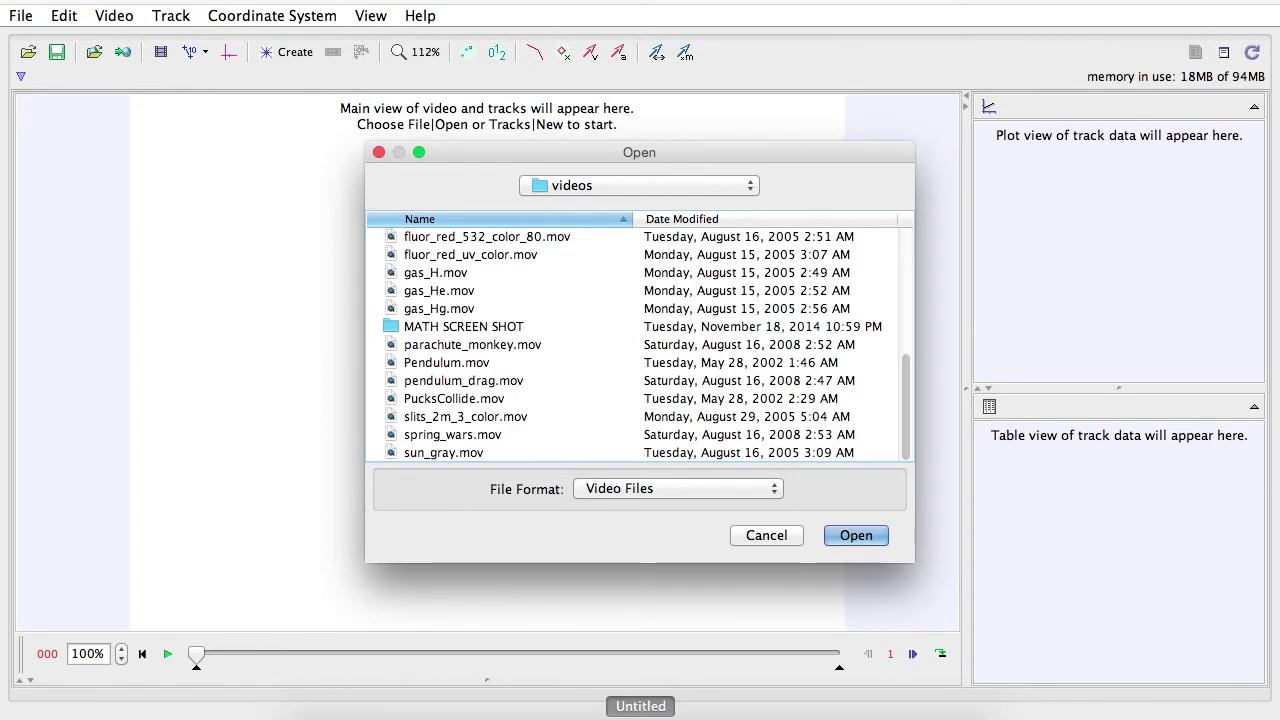
left_click(473, 345)
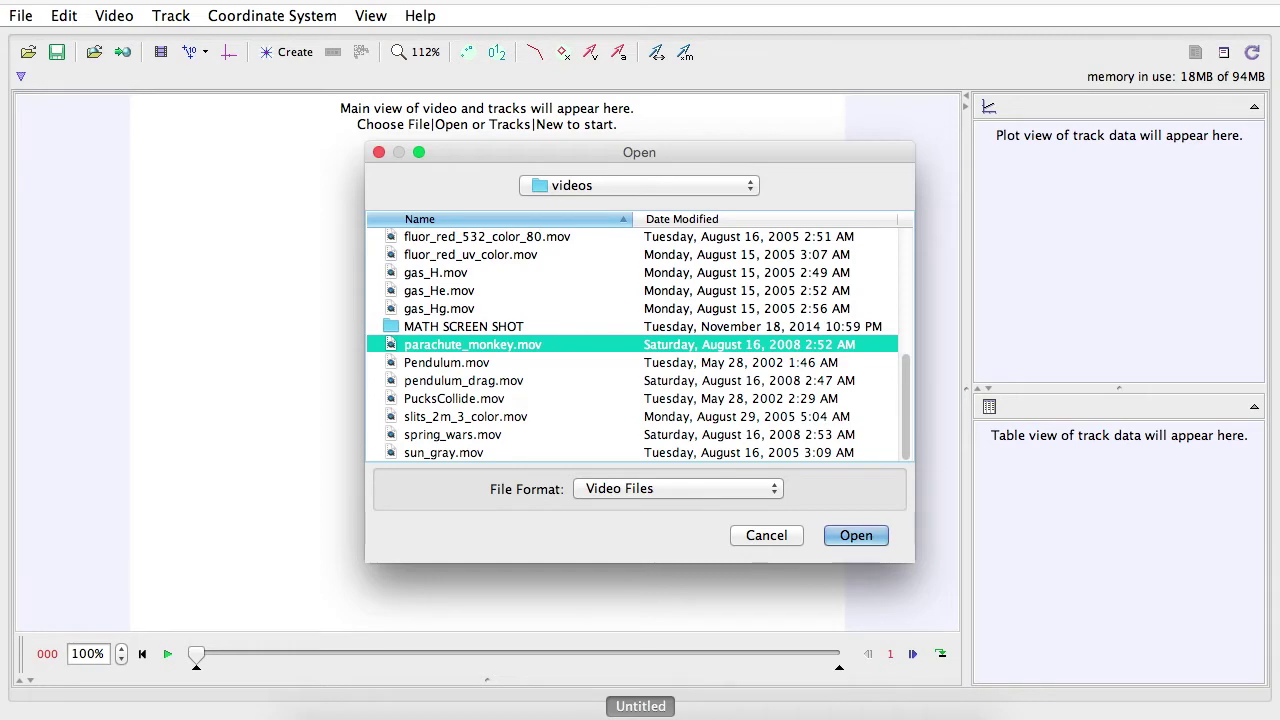
key("Return")
key("Return")
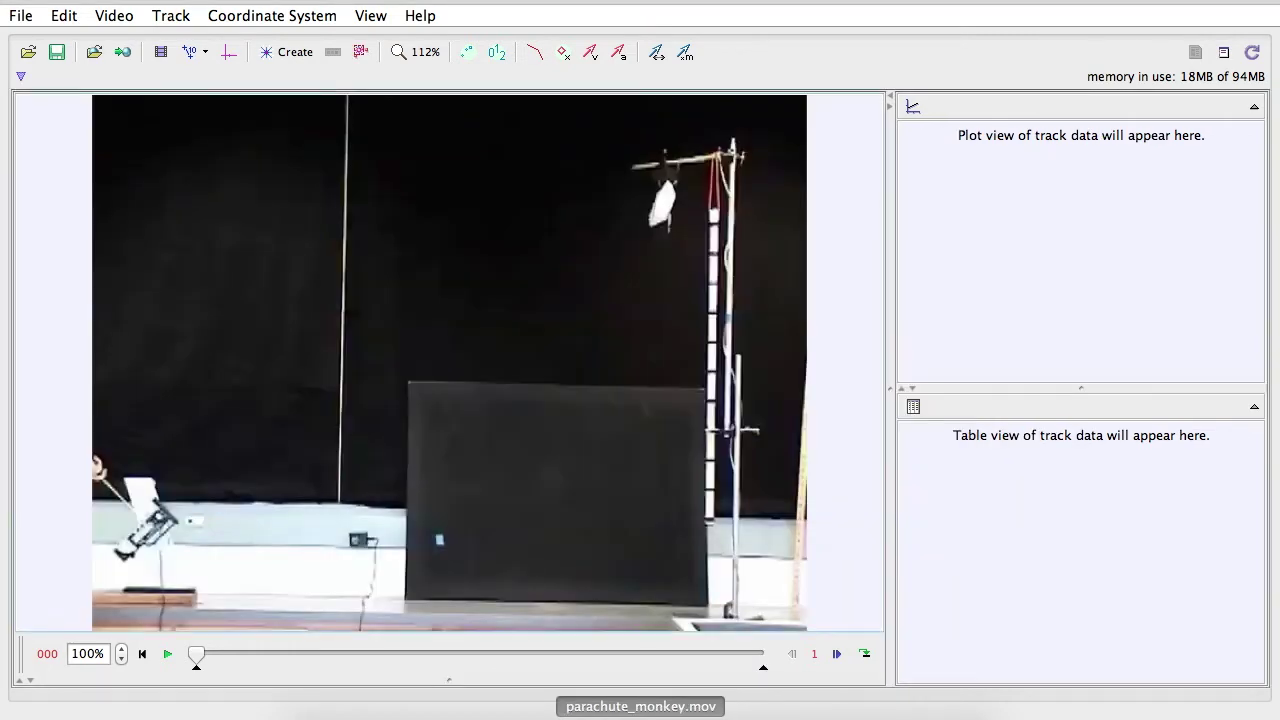
Play through the imported clip to examine the projectile's flight and the falling parachute, and rewind it.
right_click(481, 395)
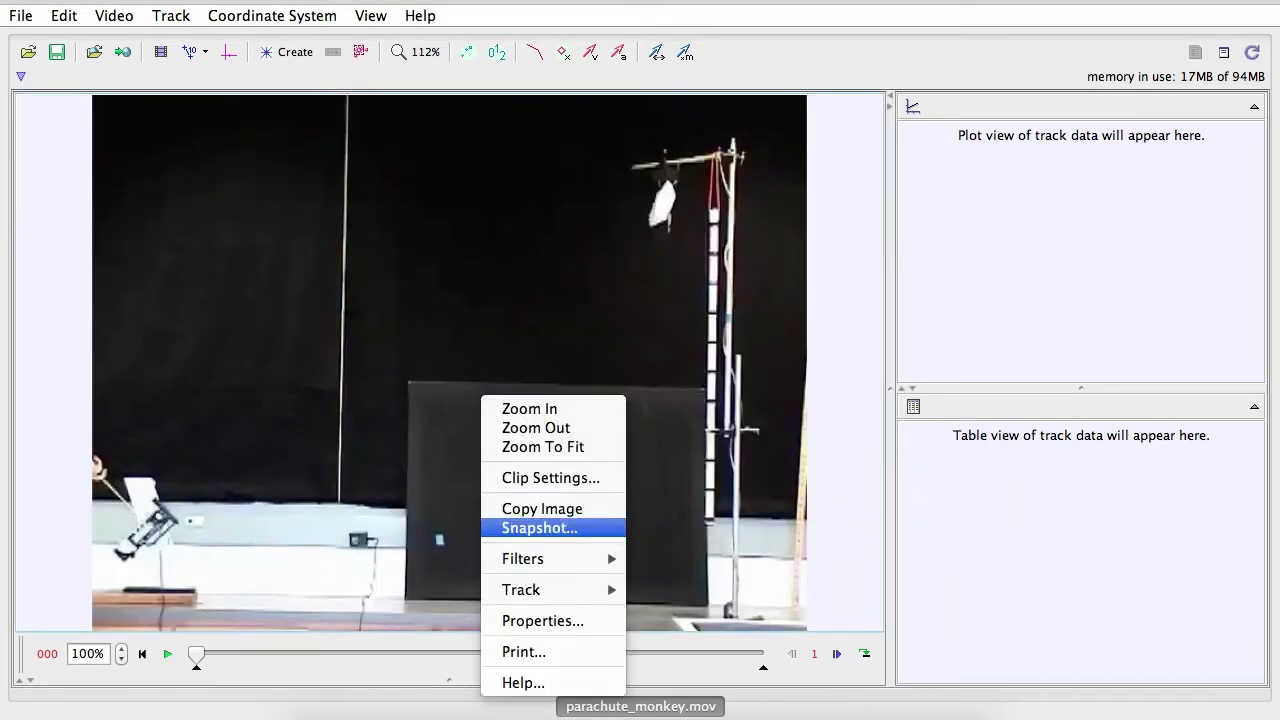
left_click(474, 378)
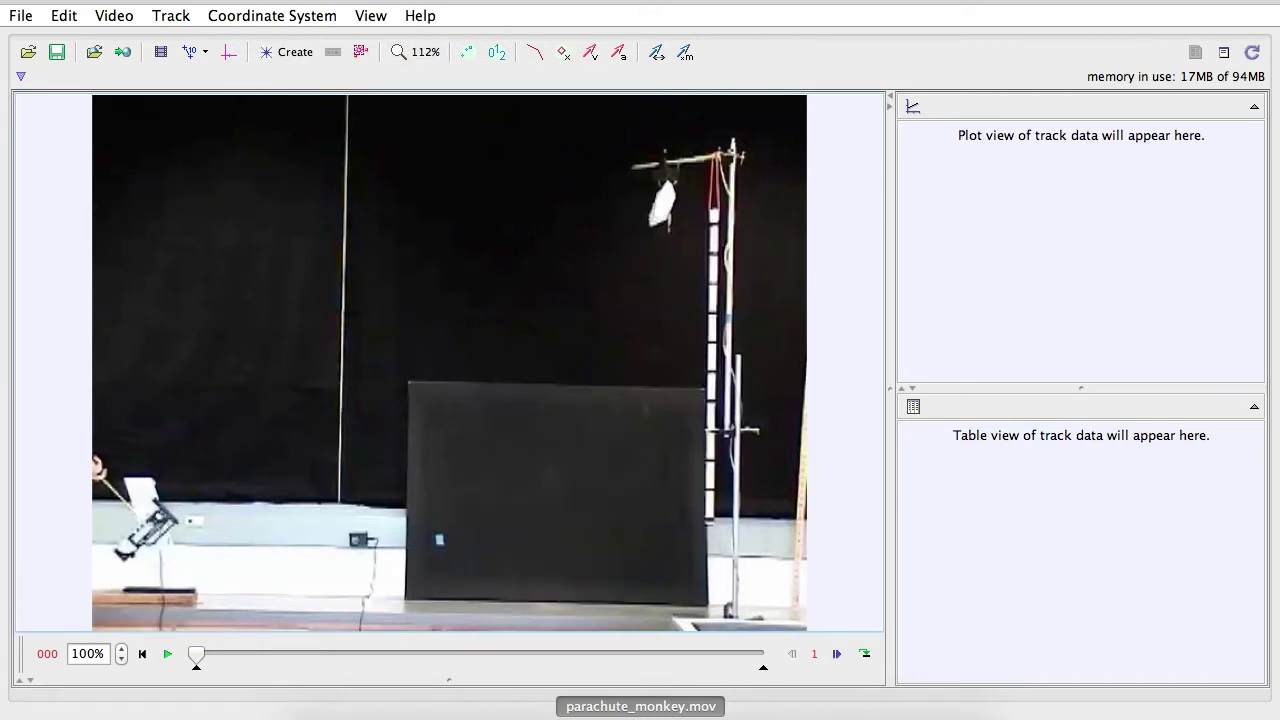
left_click(167, 654)
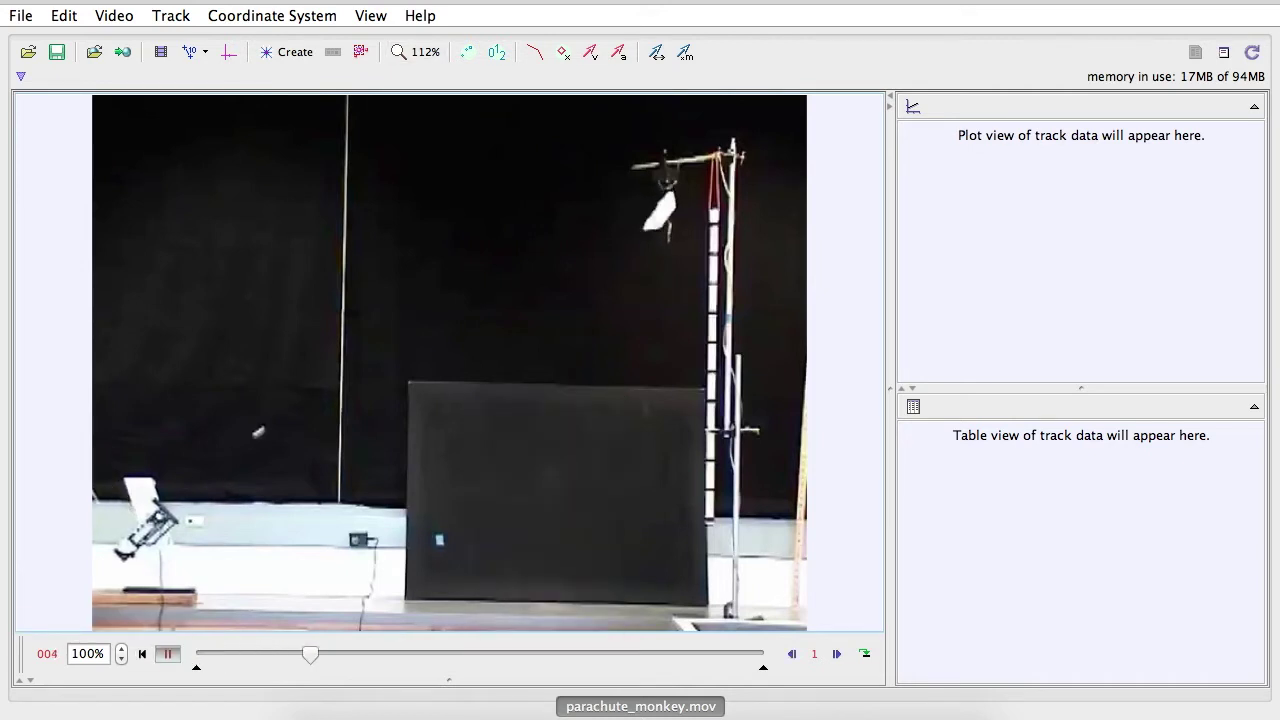
left_click(167, 654)
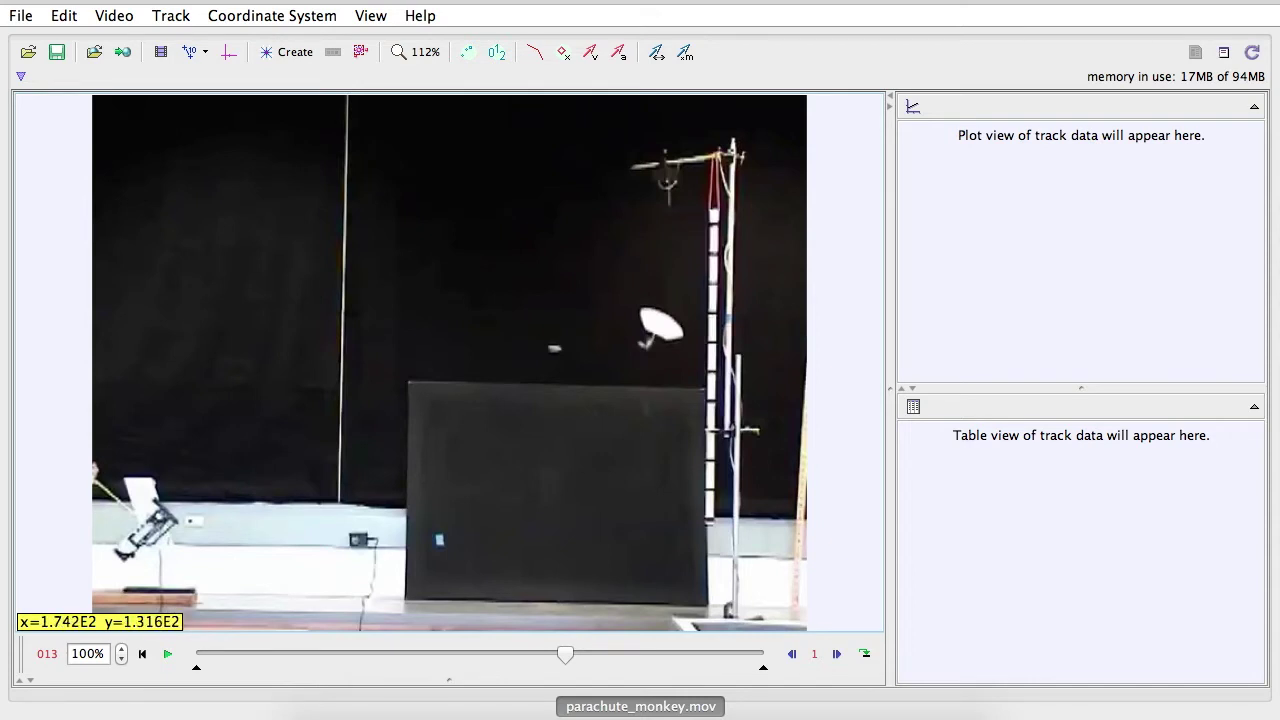
left_click(168, 654)
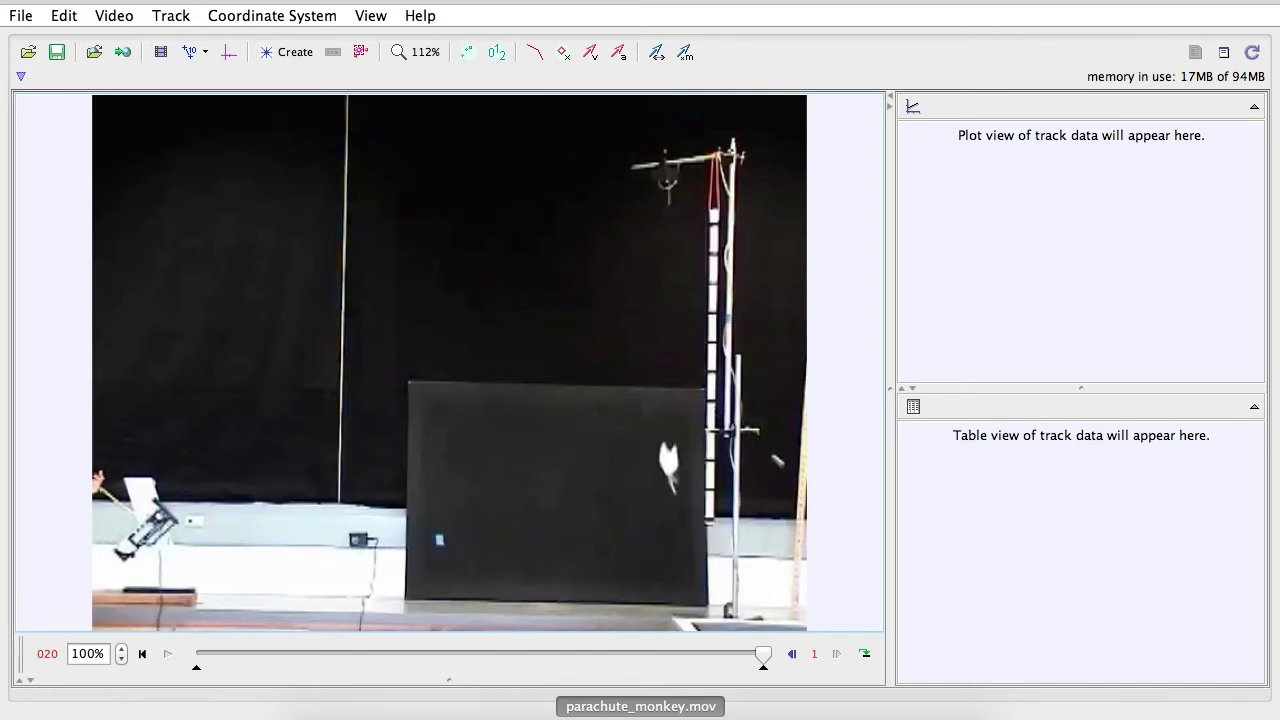
left_click(142, 654)
left_click(167, 654)
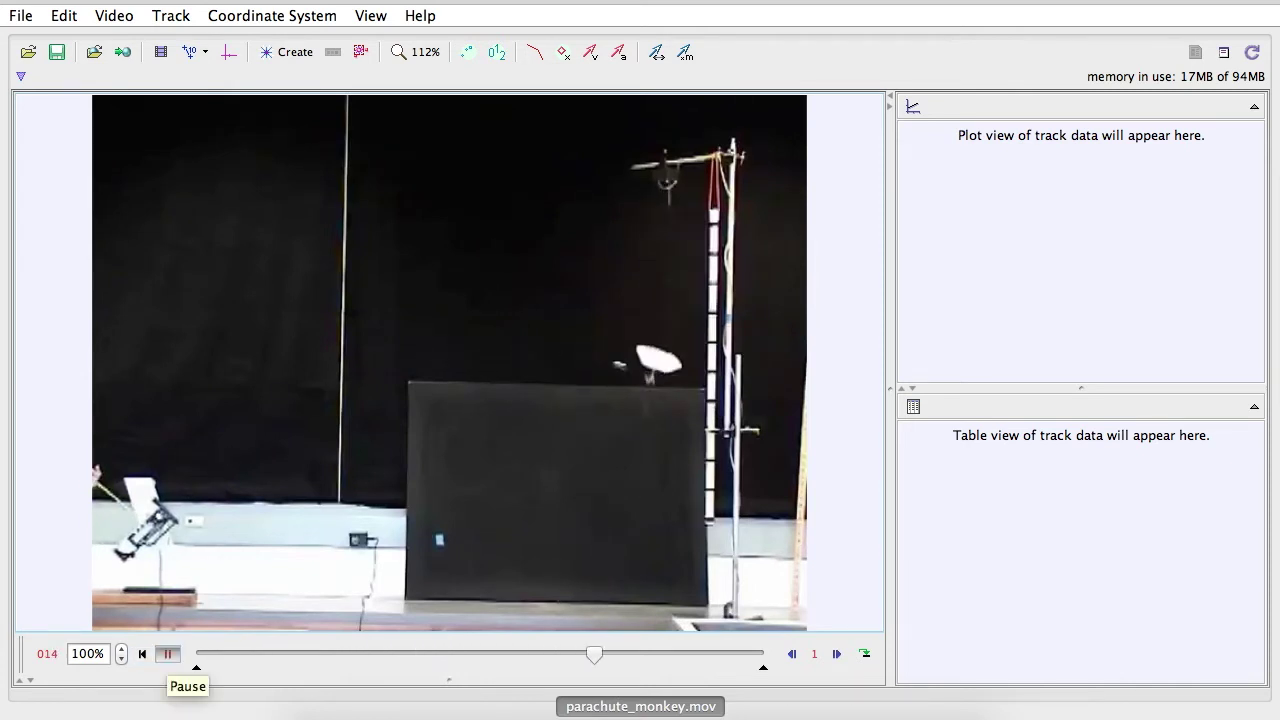
left_click(167, 654)
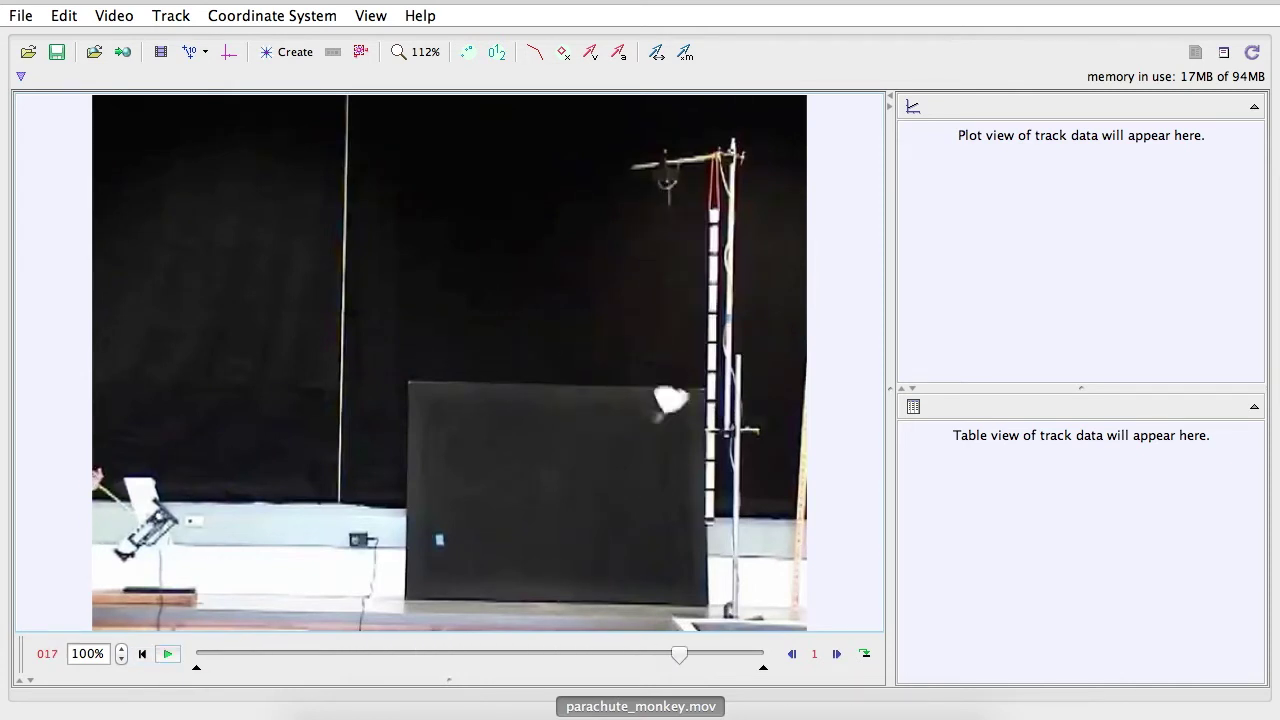
left_click(142, 654)
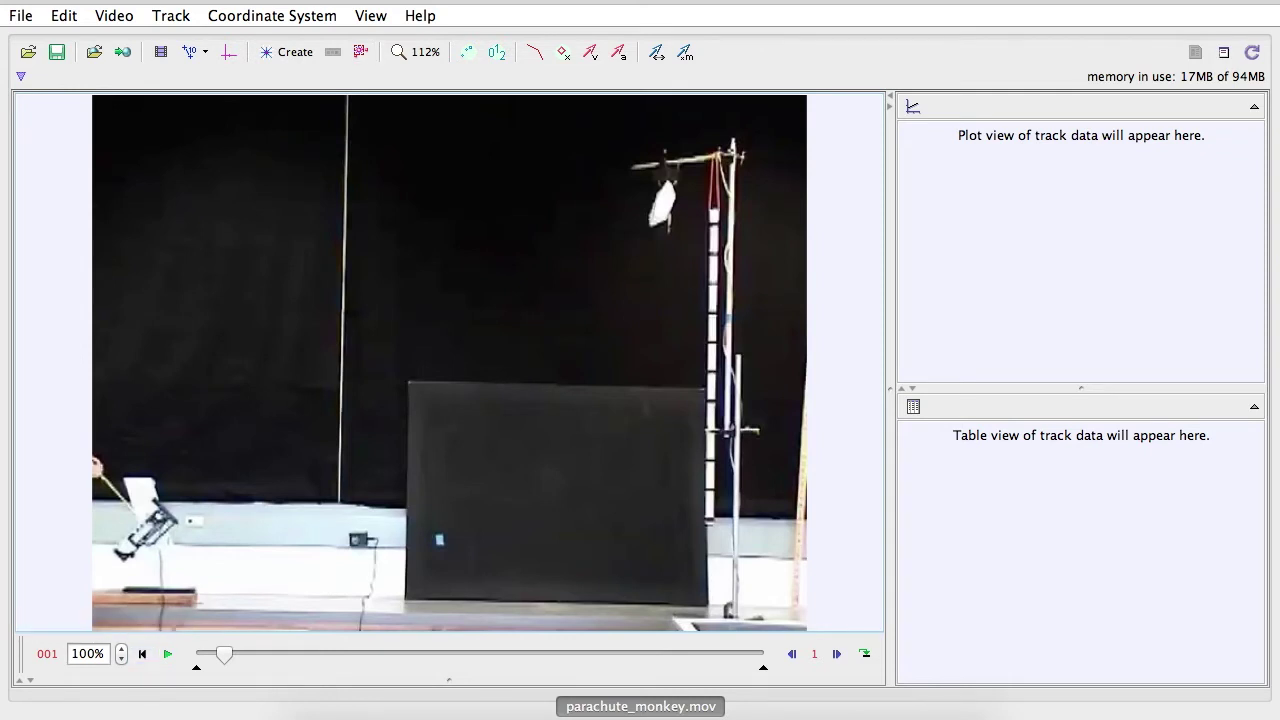
Show the coordinate axes, place their origin beside the projectile leaving the launcher in frame 2, about pixel (80, 357), and set that frame's time to zero.
left_click(228, 52)
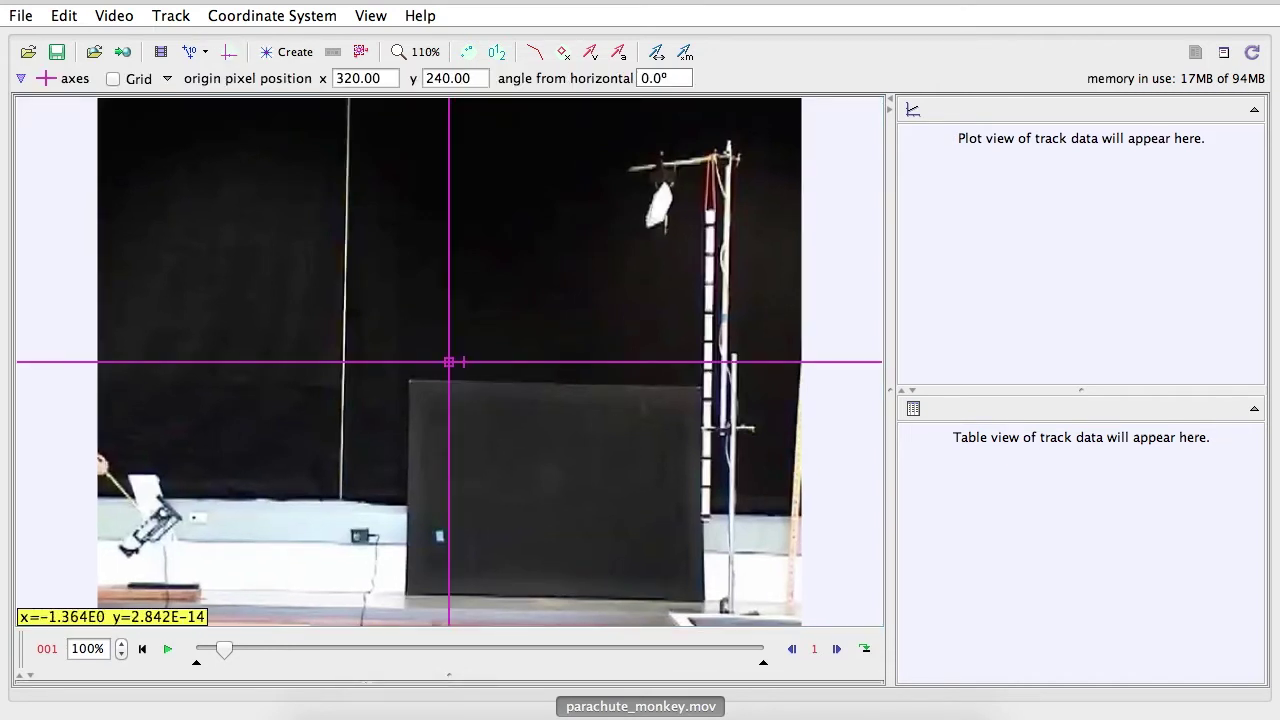
left_click_drag(448, 362, 174, 504)
left_click(167, 649)
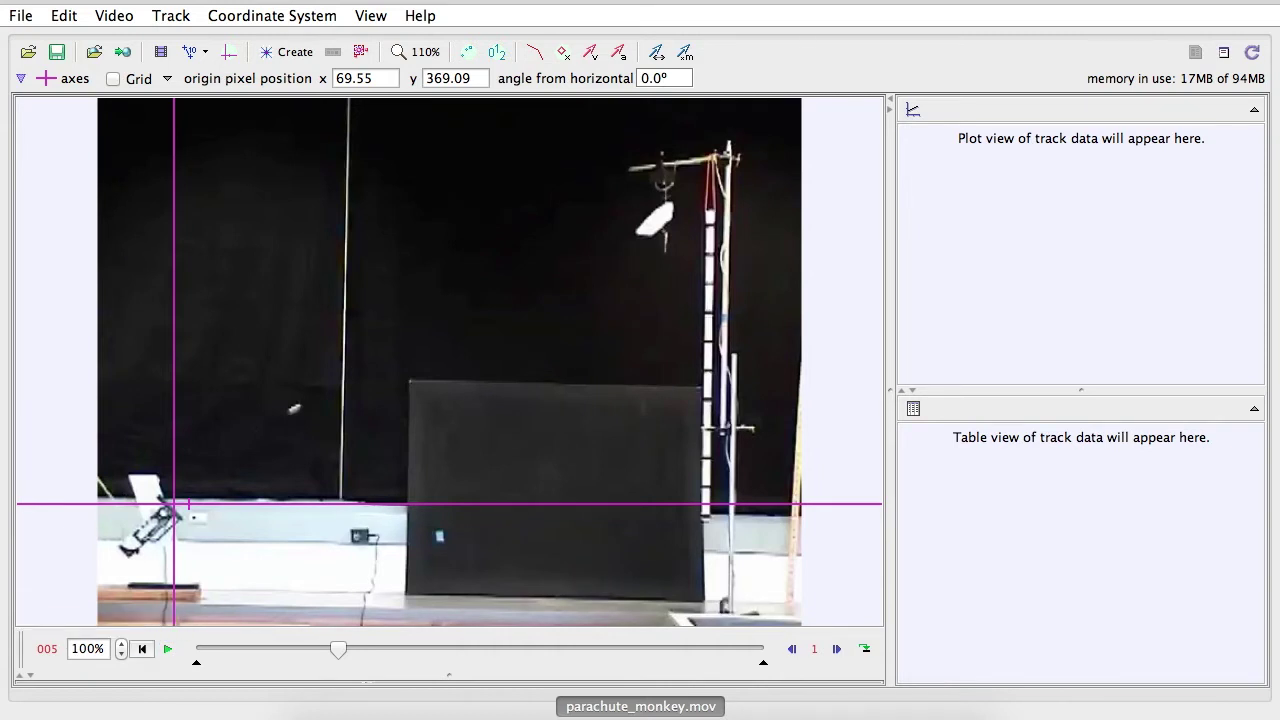
left_click_drag(338, 650, 311, 650)
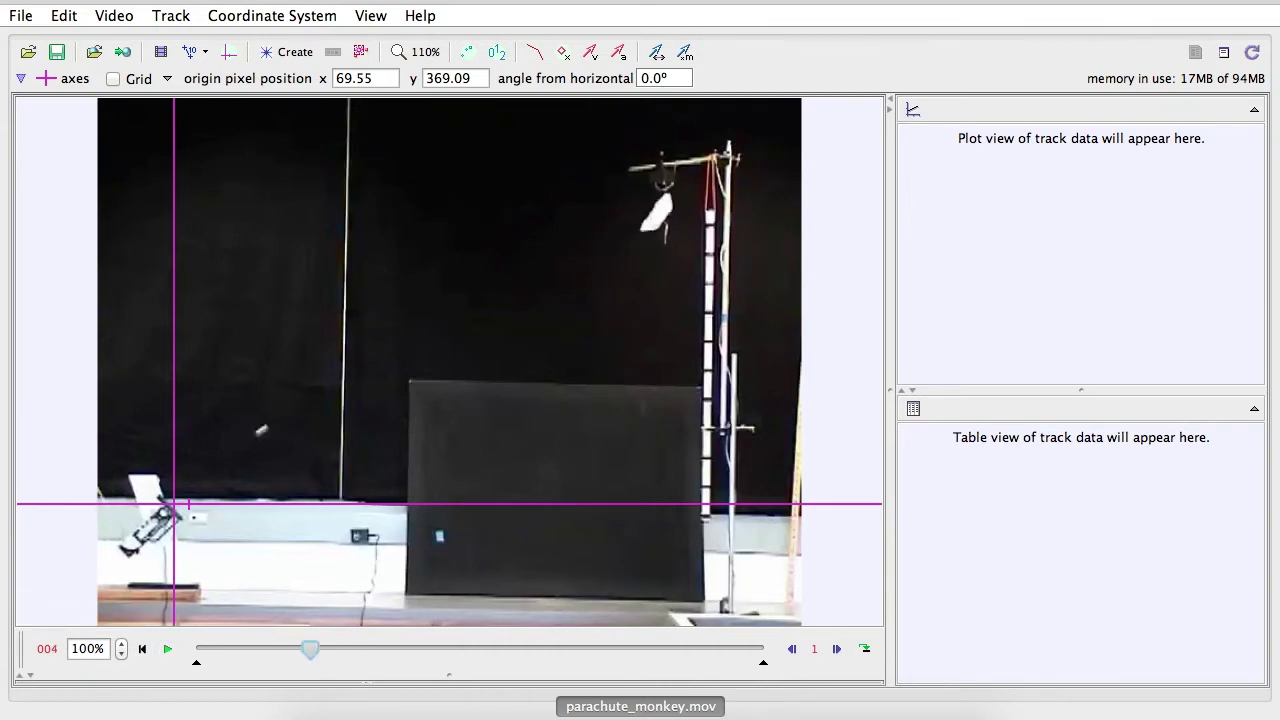
key("Left")
key("Left")
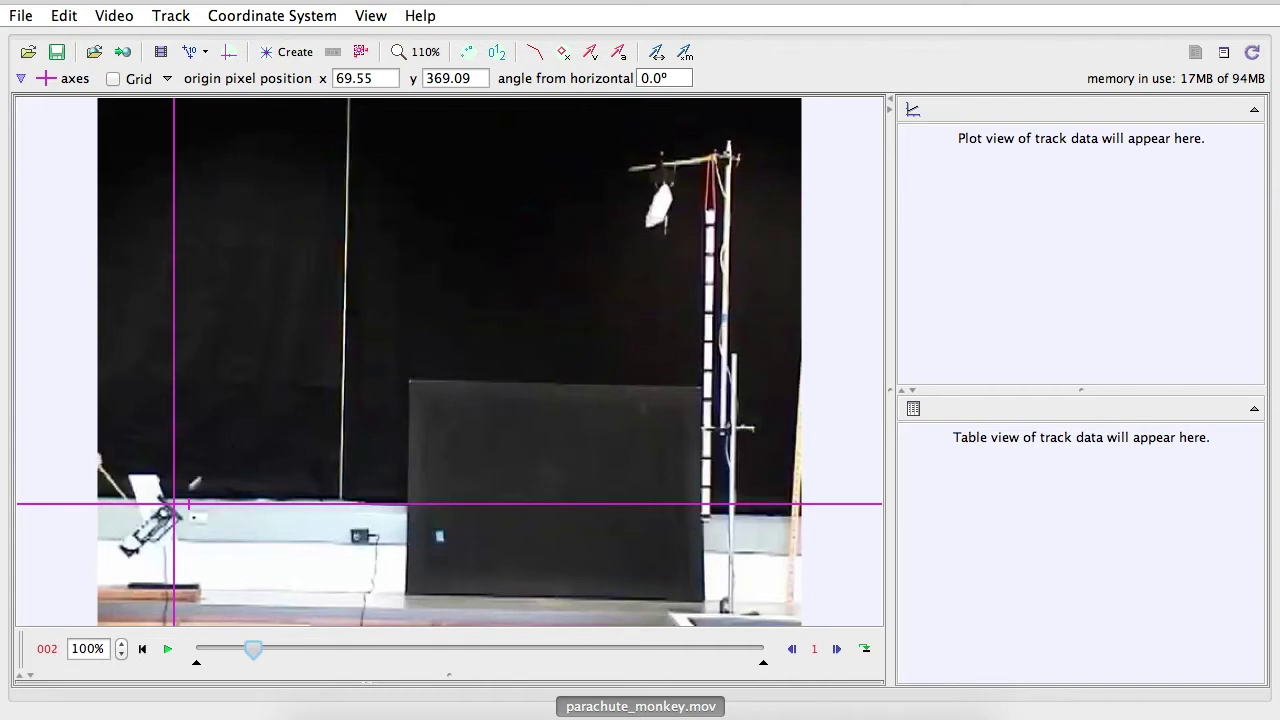
key("Left")
left_click_drag(175, 503, 187, 490)
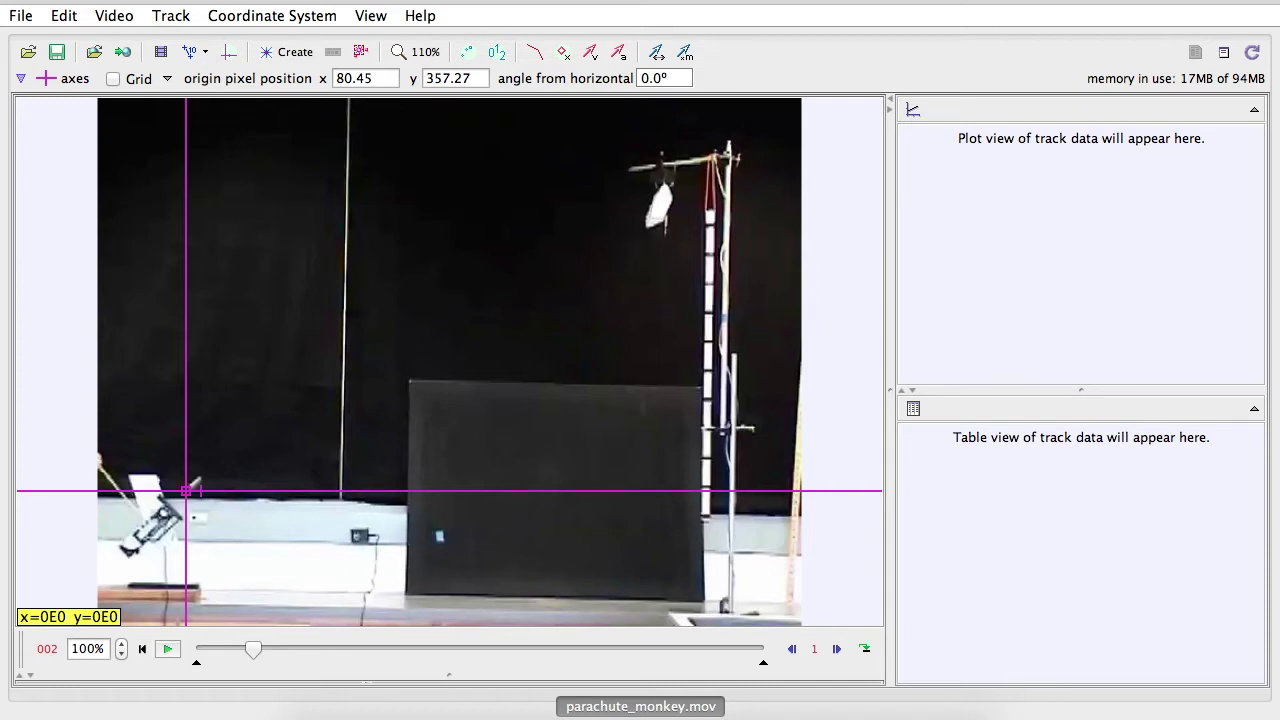
left_click(47, 648)
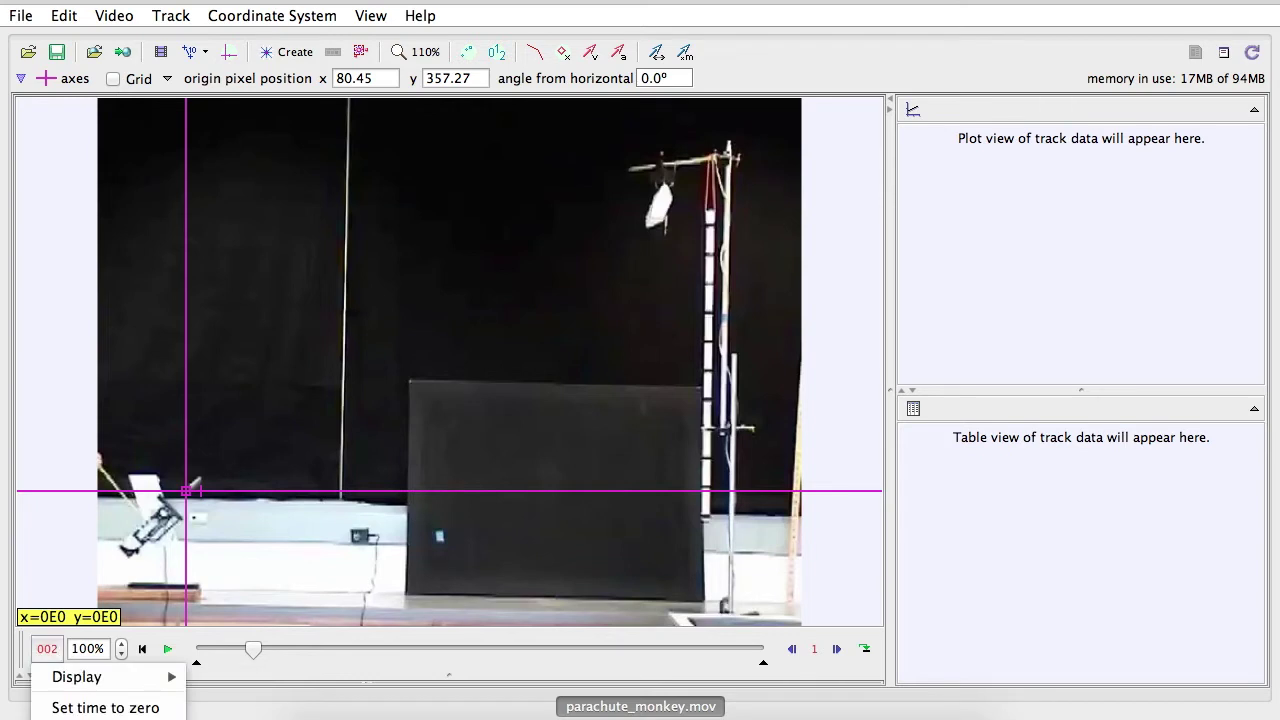
left_click(100, 703)
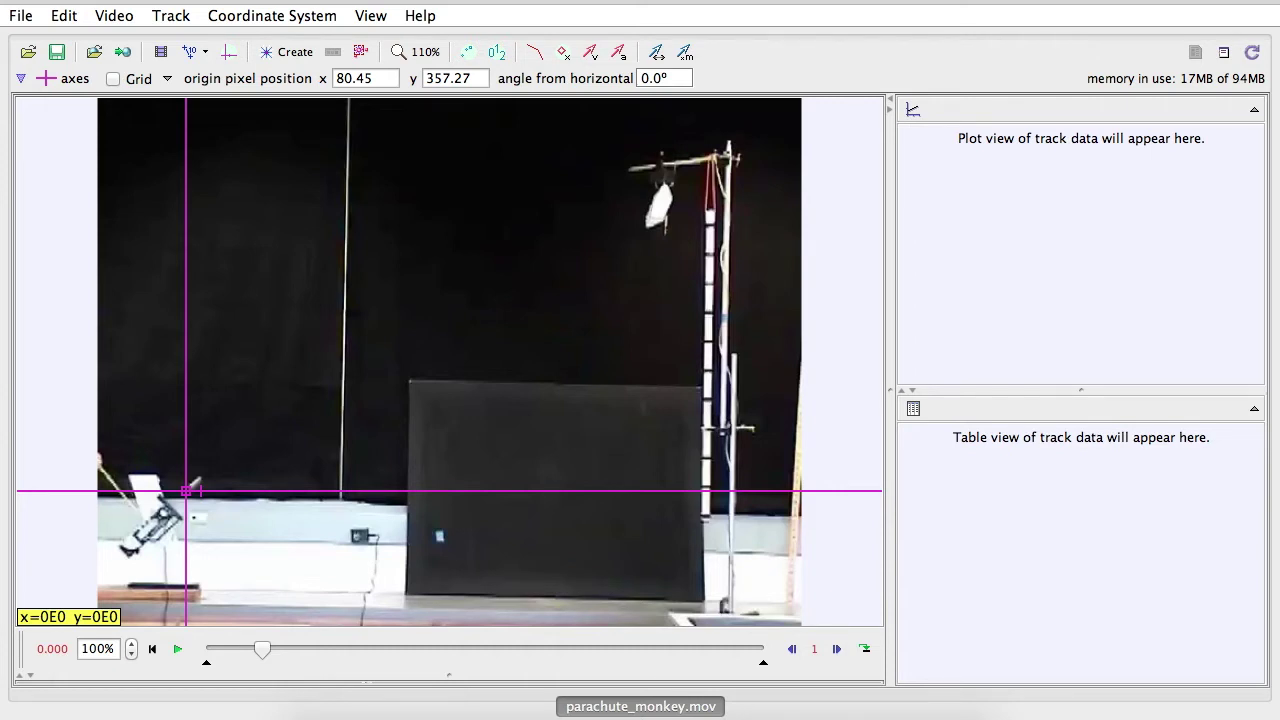
Create a new point mass track for the projectile and return the clip to time 0.
left_click(171, 16)
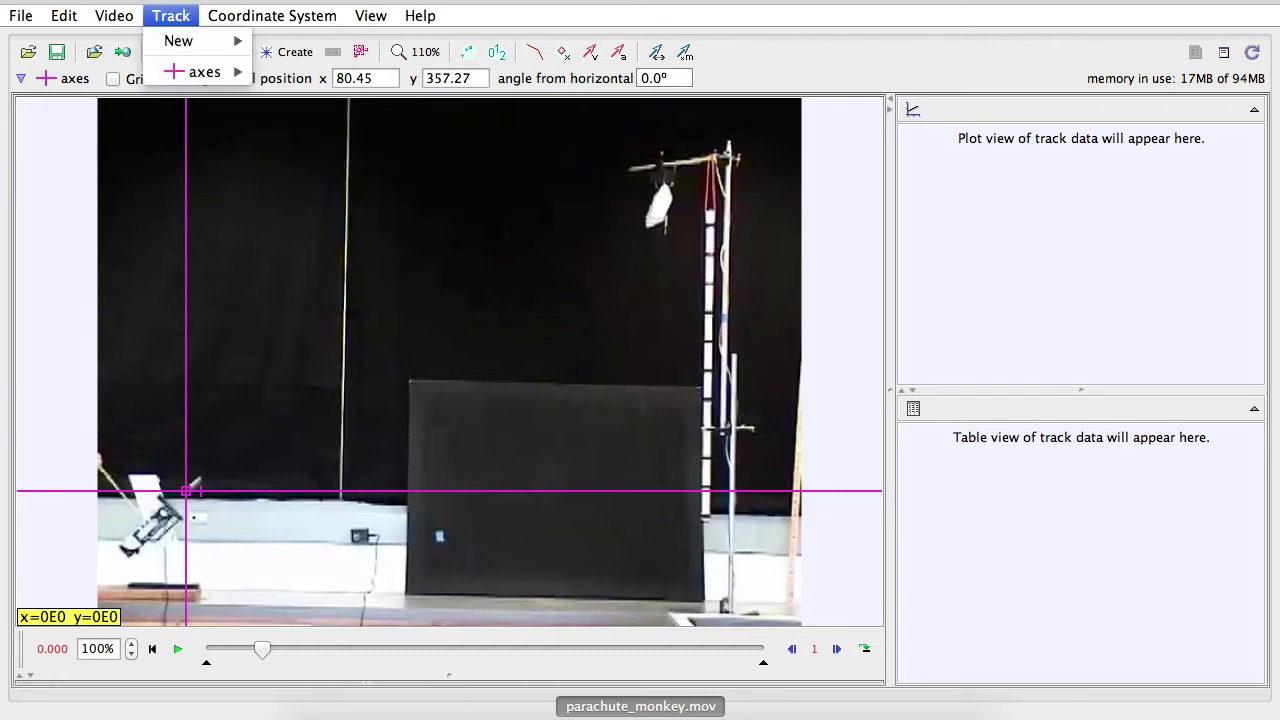
mouse_move(177, 40)
left_click(306, 40)
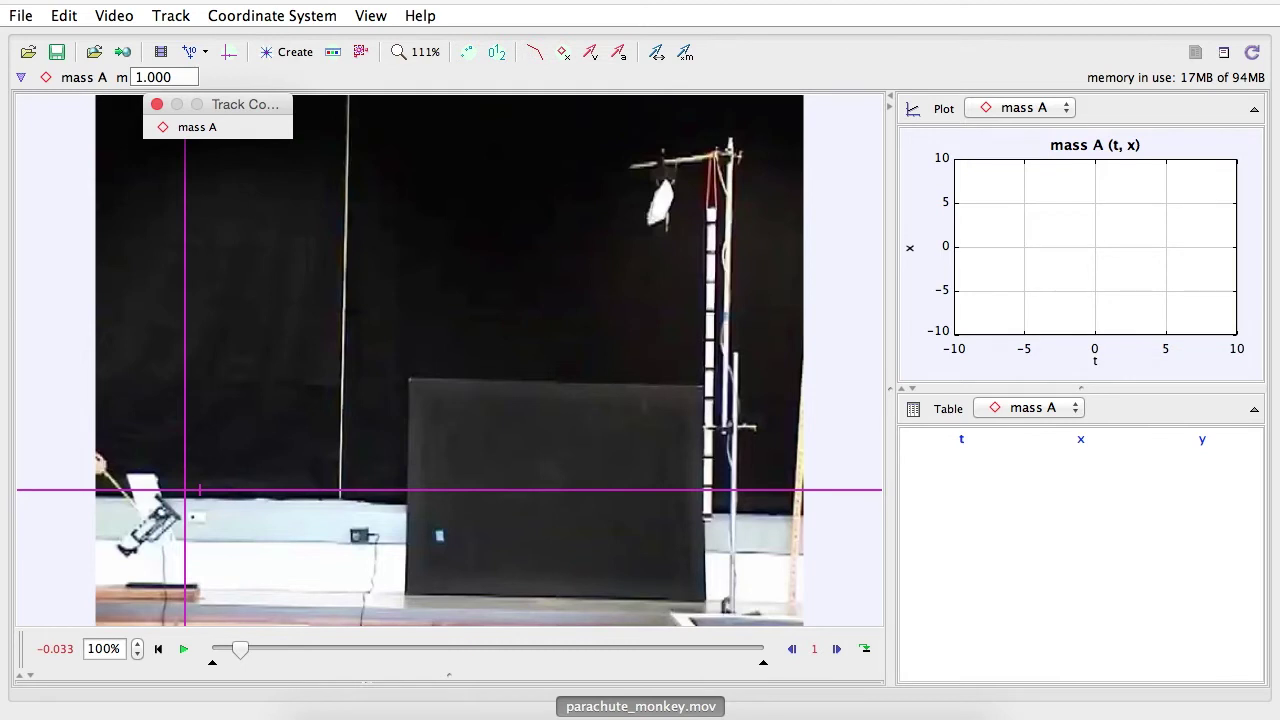
left_click(183, 649)
left_click(180, 649)
left_click_drag(346, 650, 262, 649)
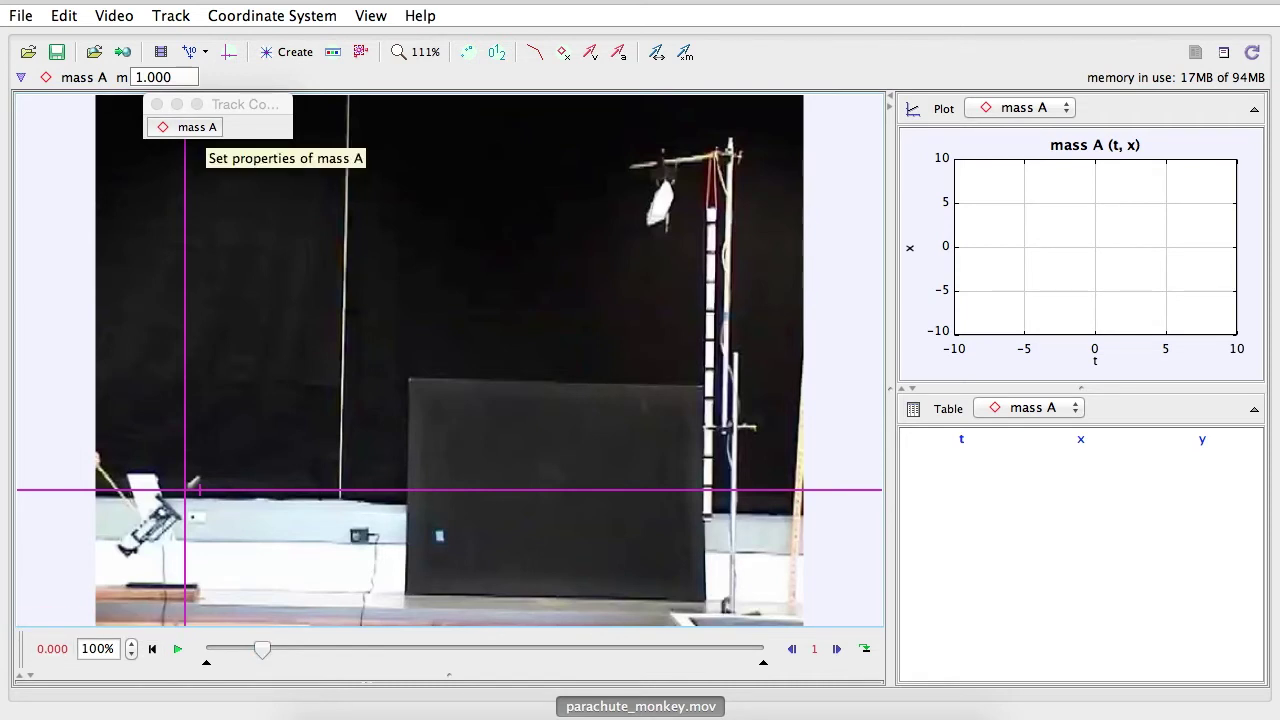
left_click(197, 127)
mouse_move(240, 220)
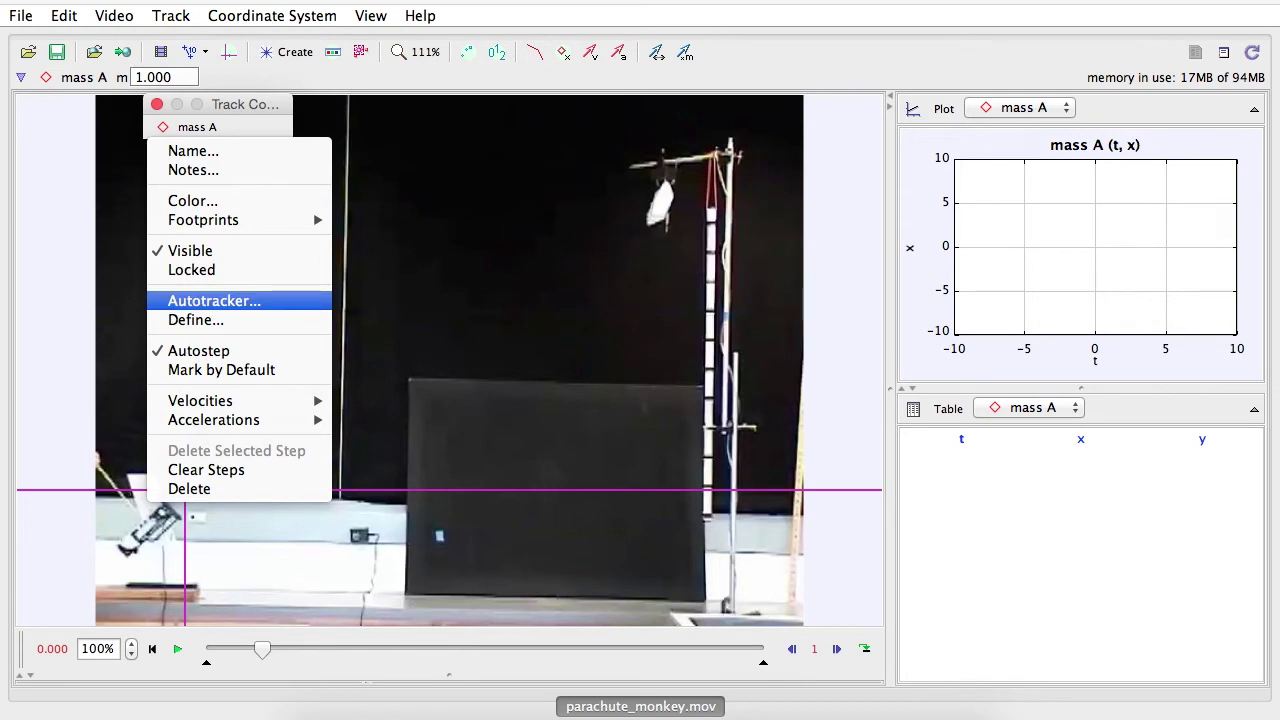
left_click(214, 300)
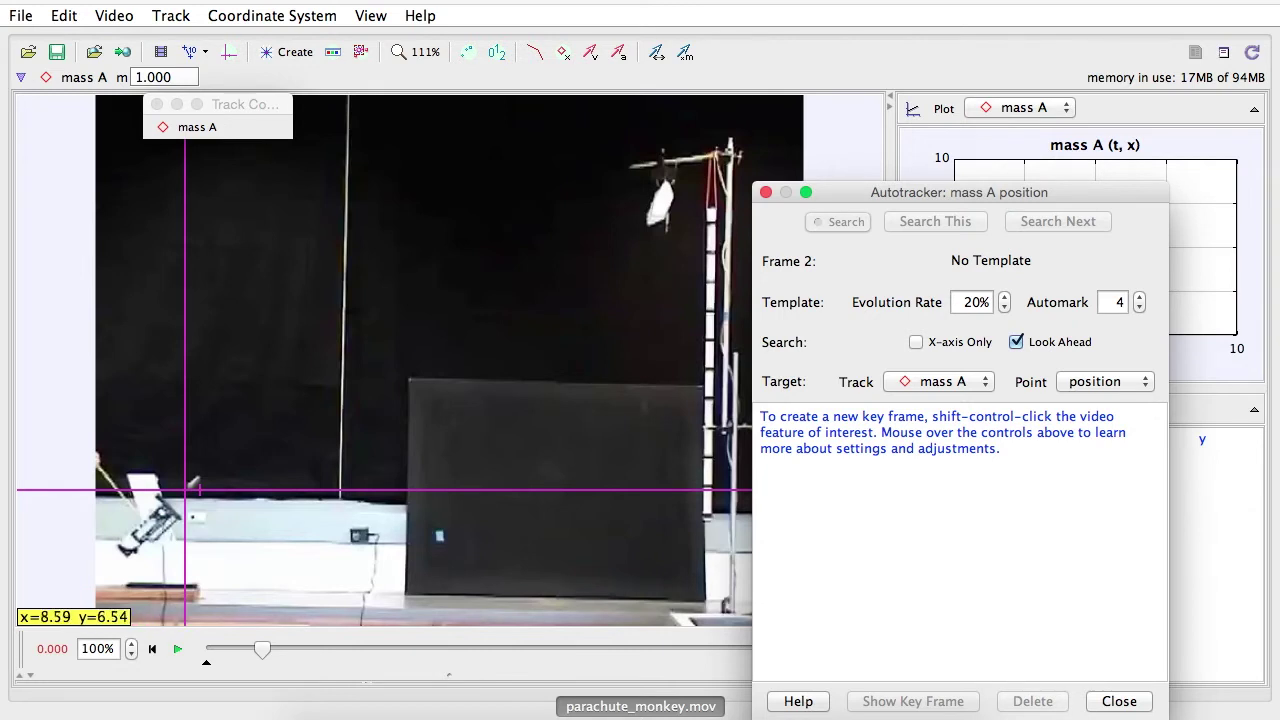
left_click(195, 483, "shift")
left_click(229, 453, "shift")
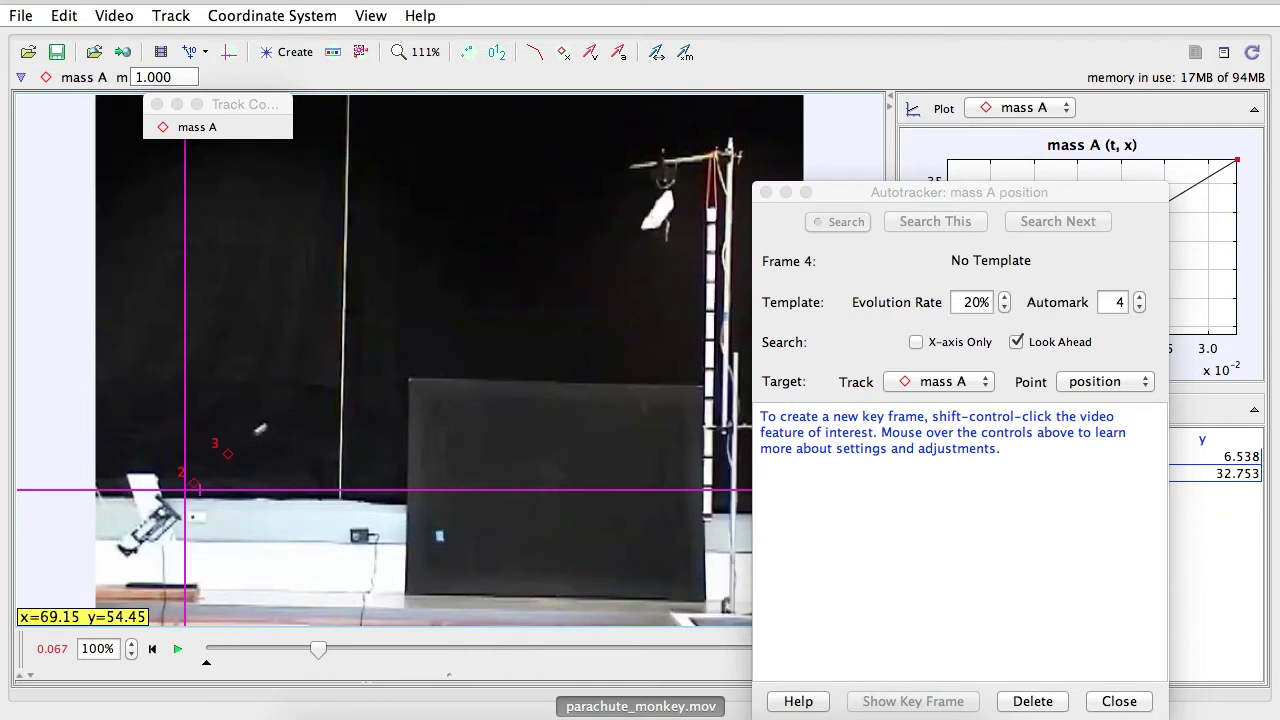
left_click(1033, 702)
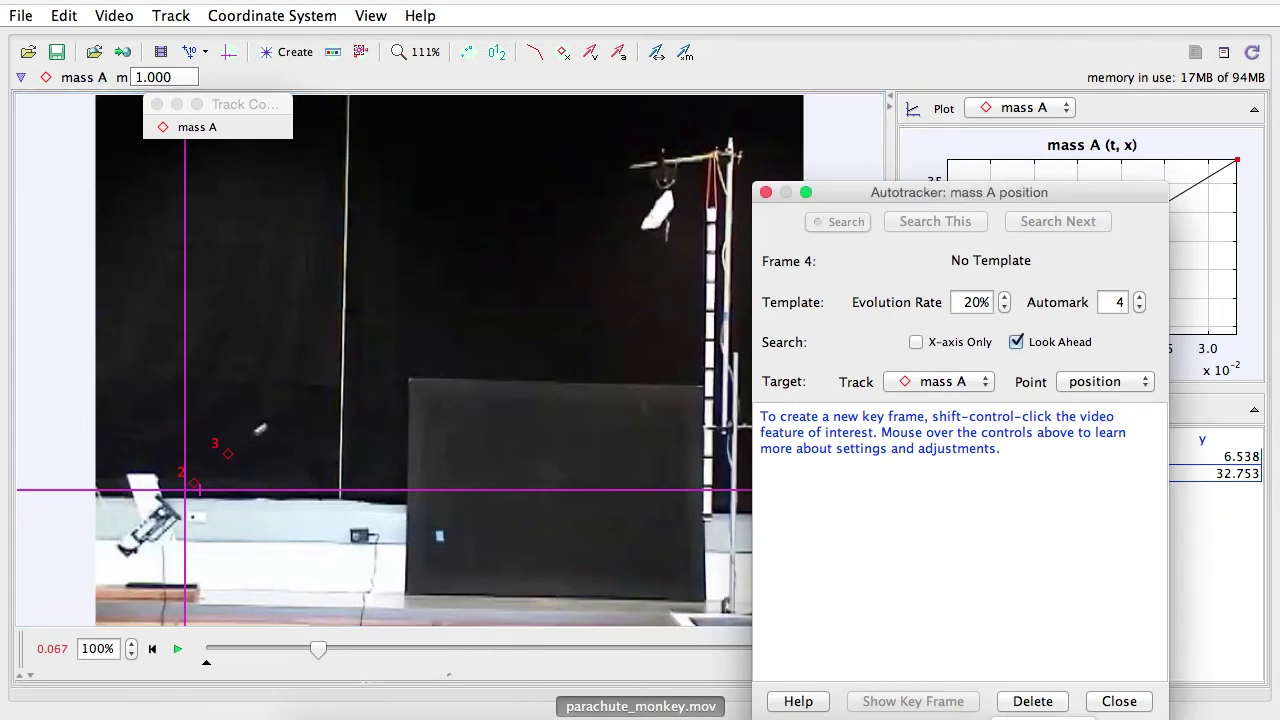
left_click(766, 192)
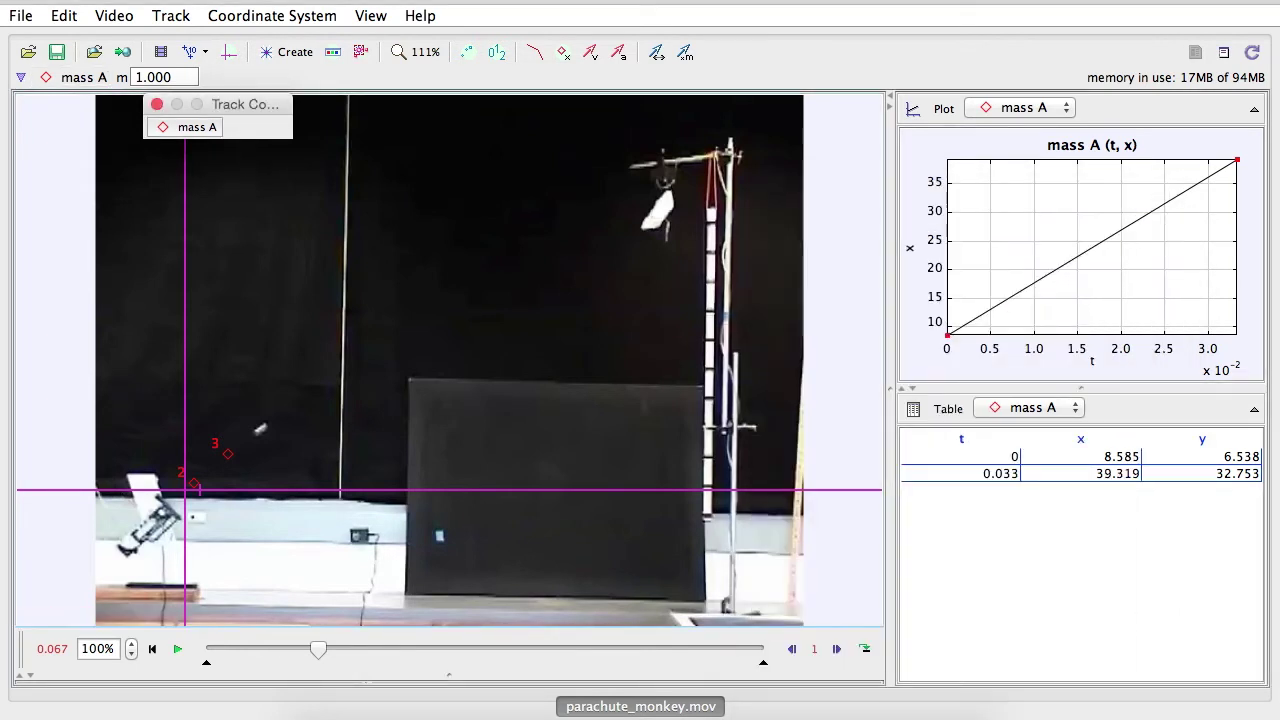
left_click(186, 128)
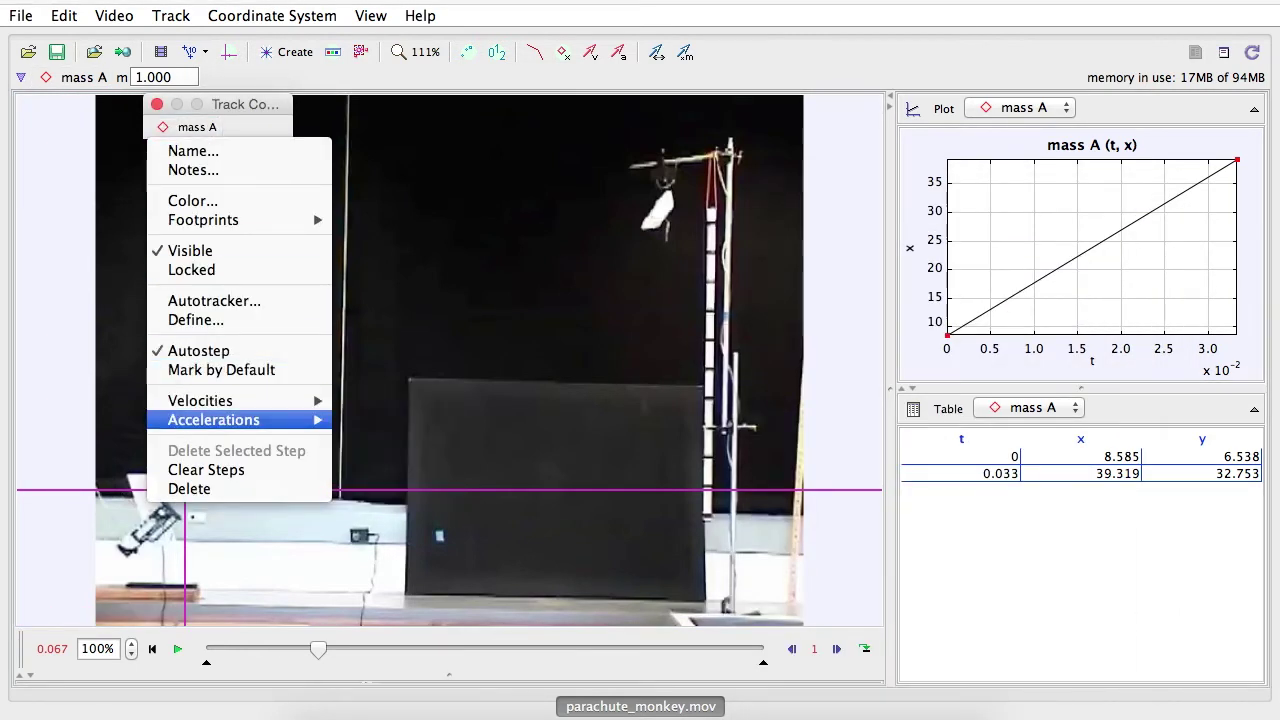
left_click(206, 469)
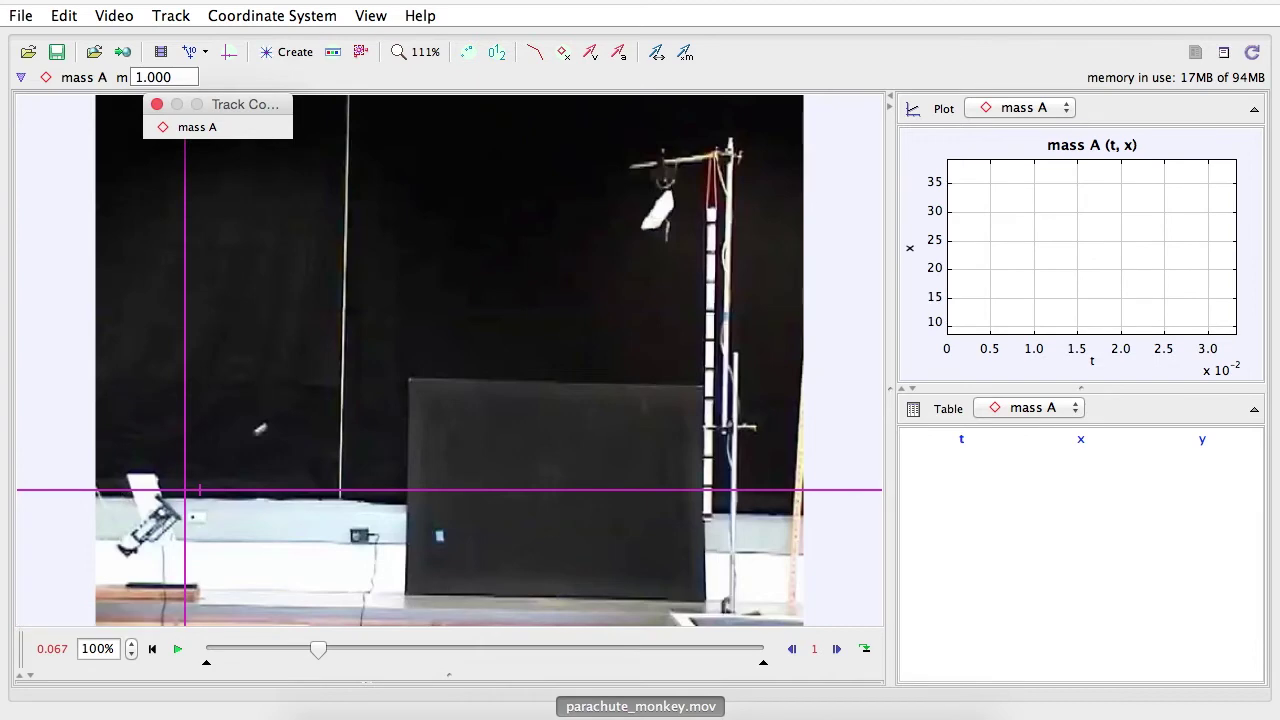
Return the clip to time 0 and create an Autotracker key frame on the projectile for mass A's position.
left_click_drag(318, 650, 262, 650)
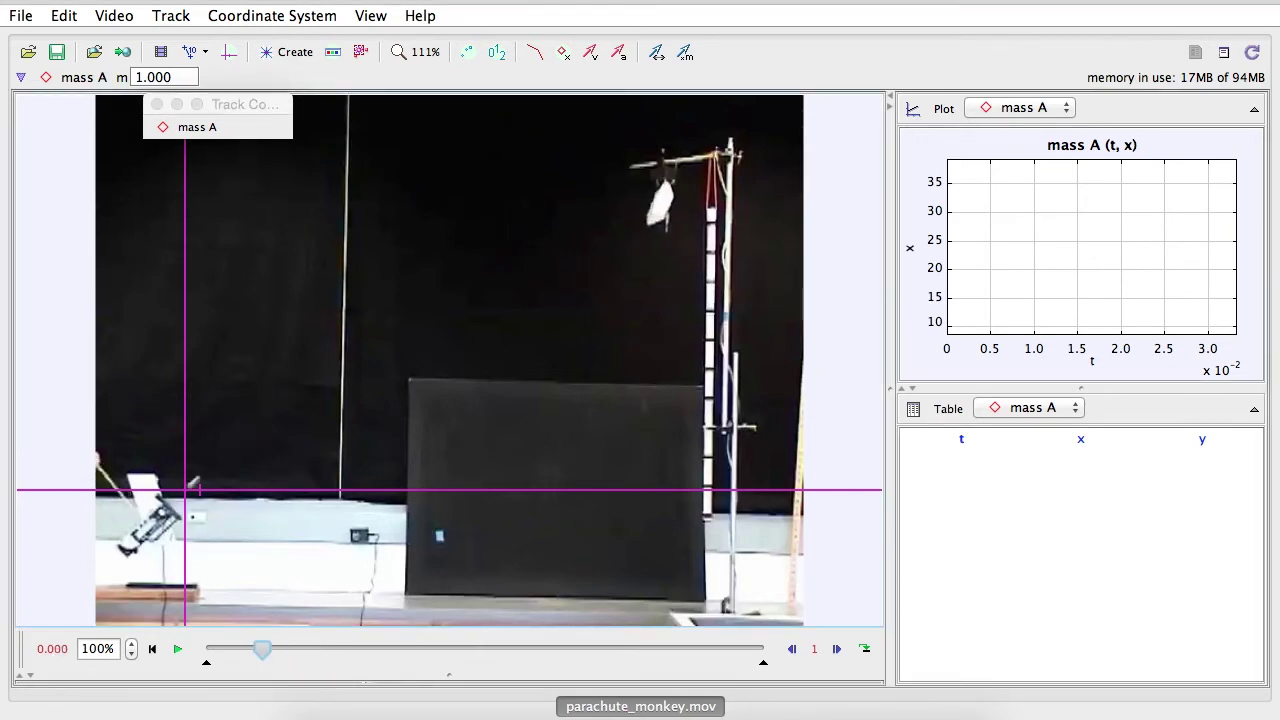
left_click(197, 127)
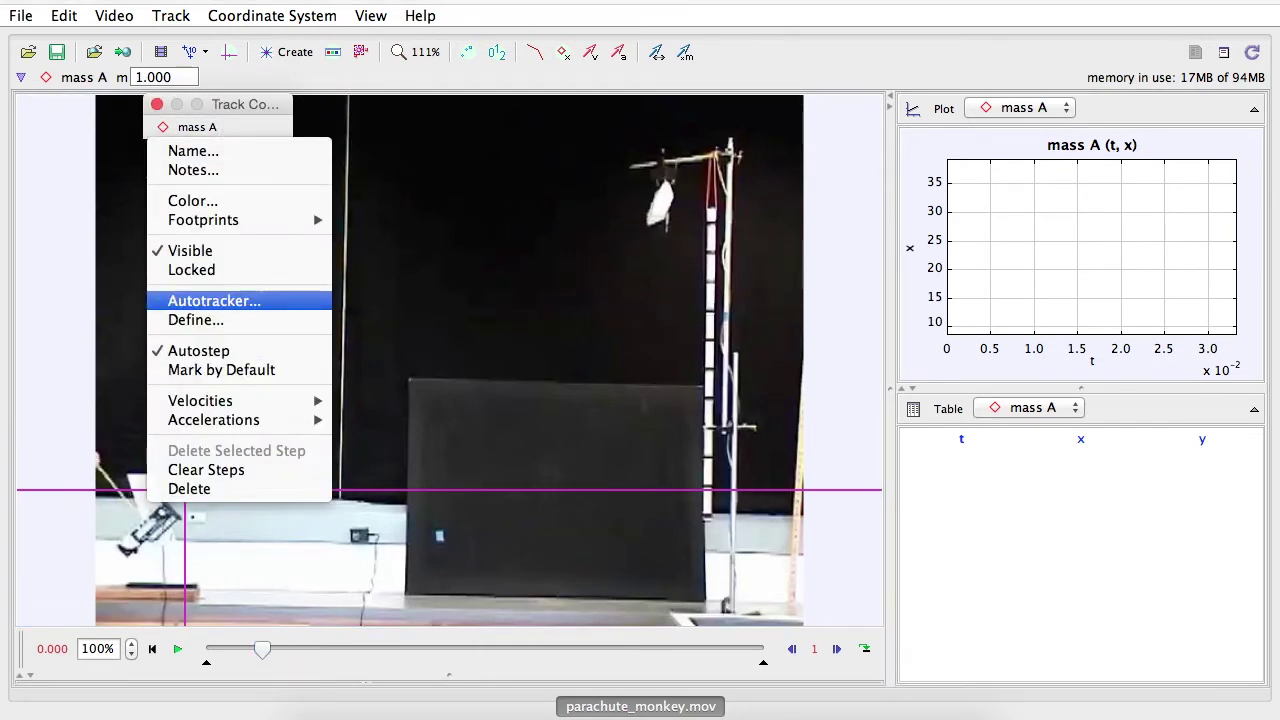
left_click(214, 305)
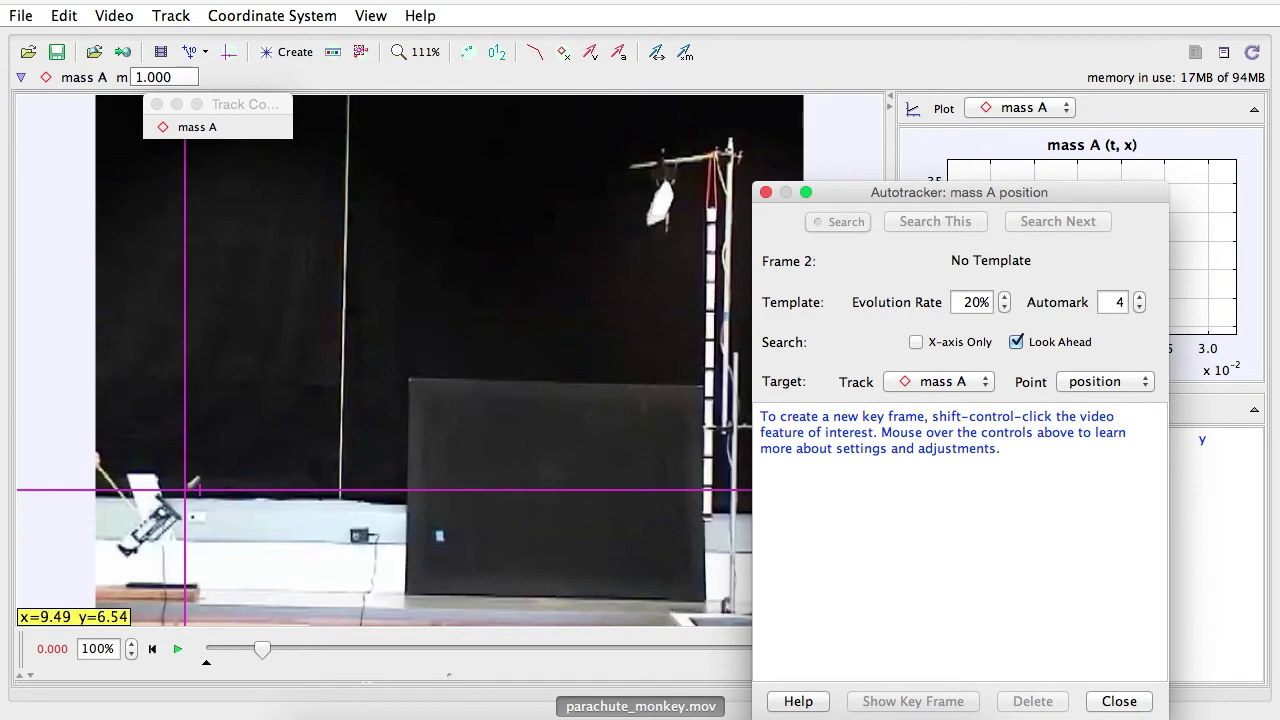
left_click(196, 483, "ctrl+shift")
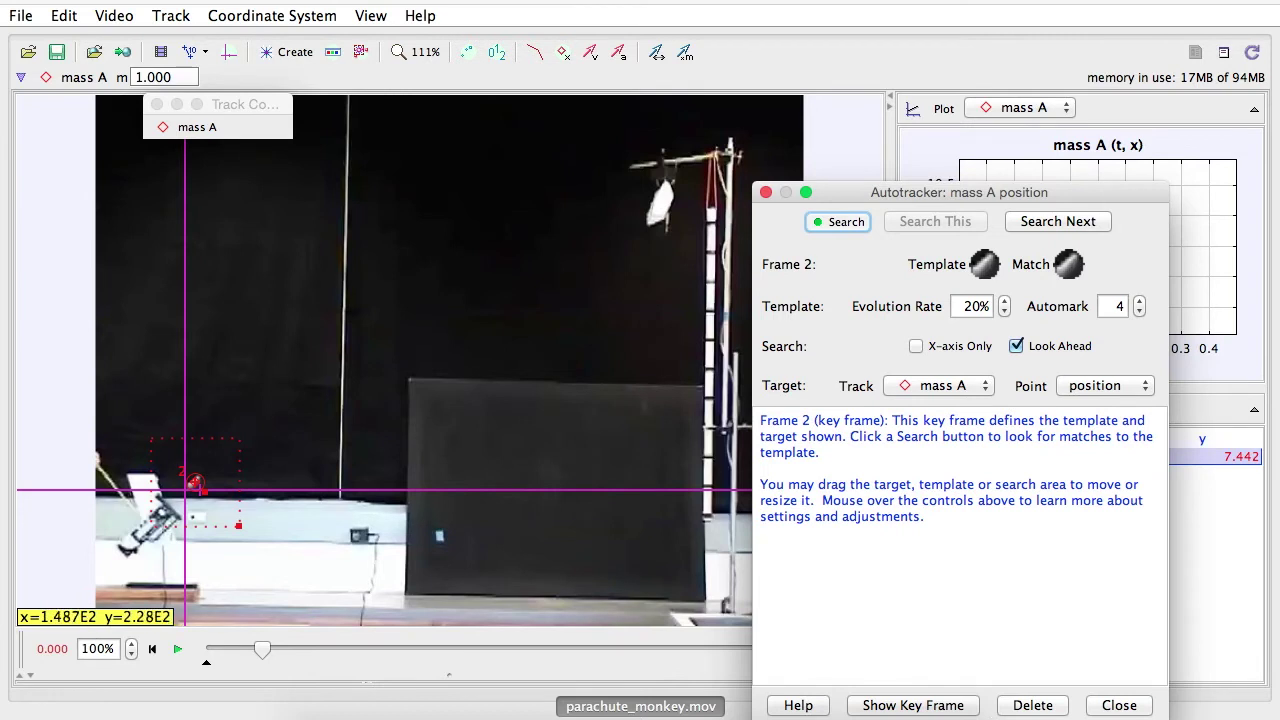
Run the Autotracker search for mass A from frame 2, accept the suggested matches through frame 18, and close the Autotracker.
mouse_move(984, 264)
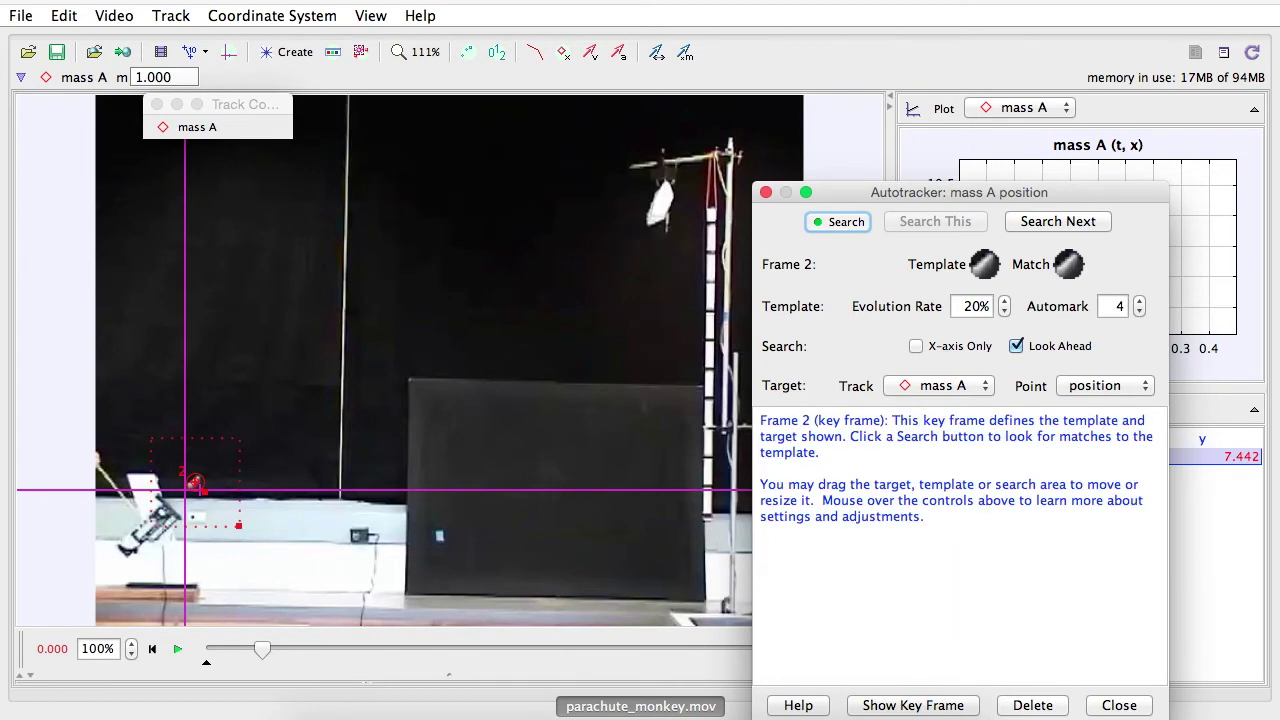
left_click(838, 222)
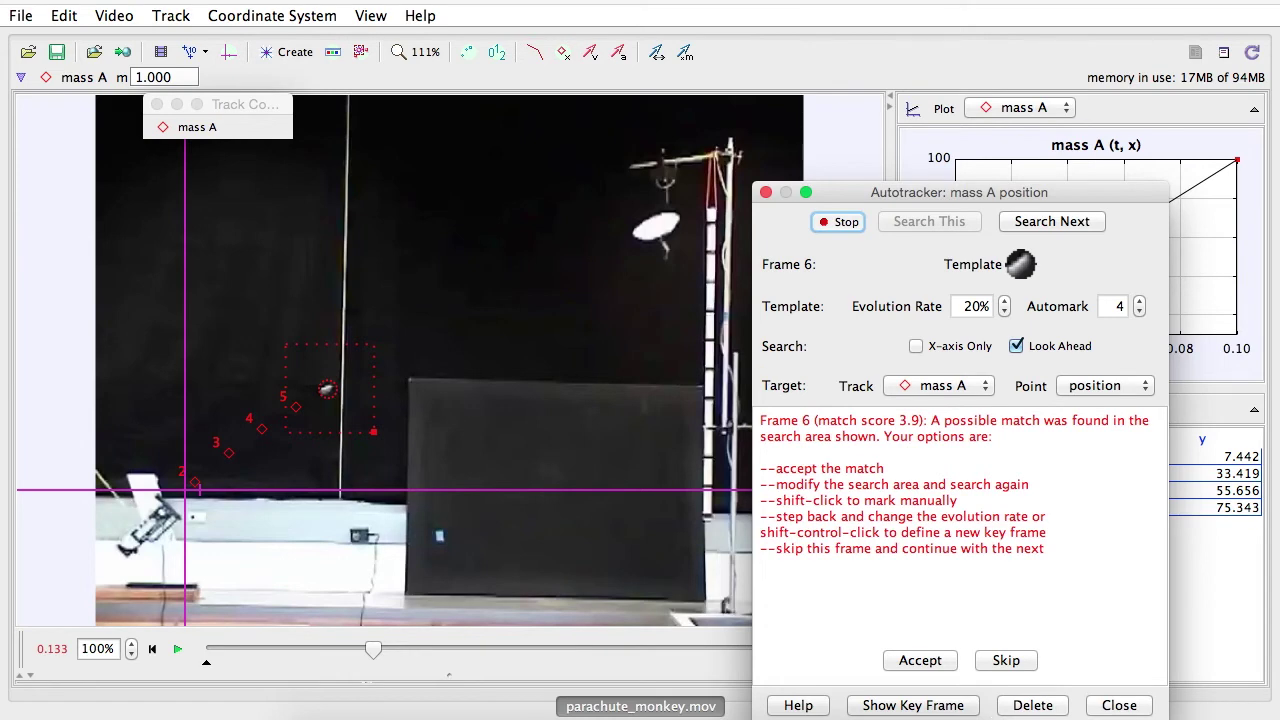
left_click(920, 661)
left_click(920, 661)
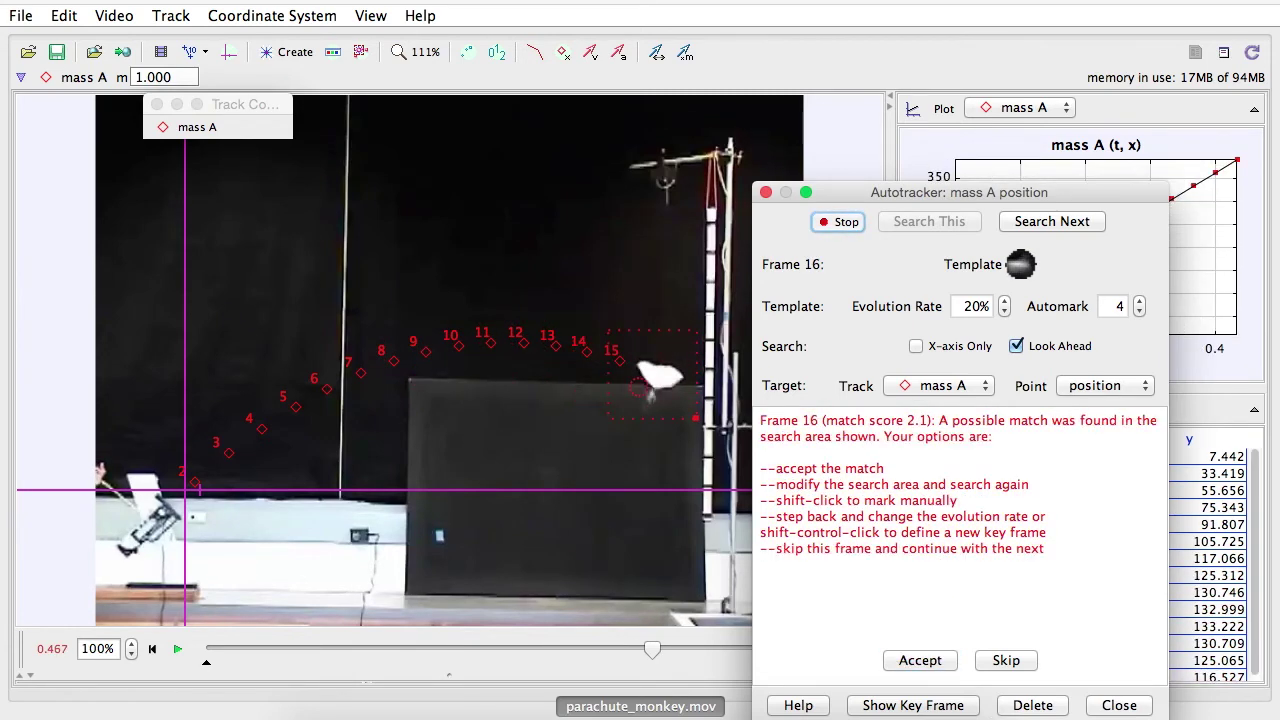
left_click(920, 661)
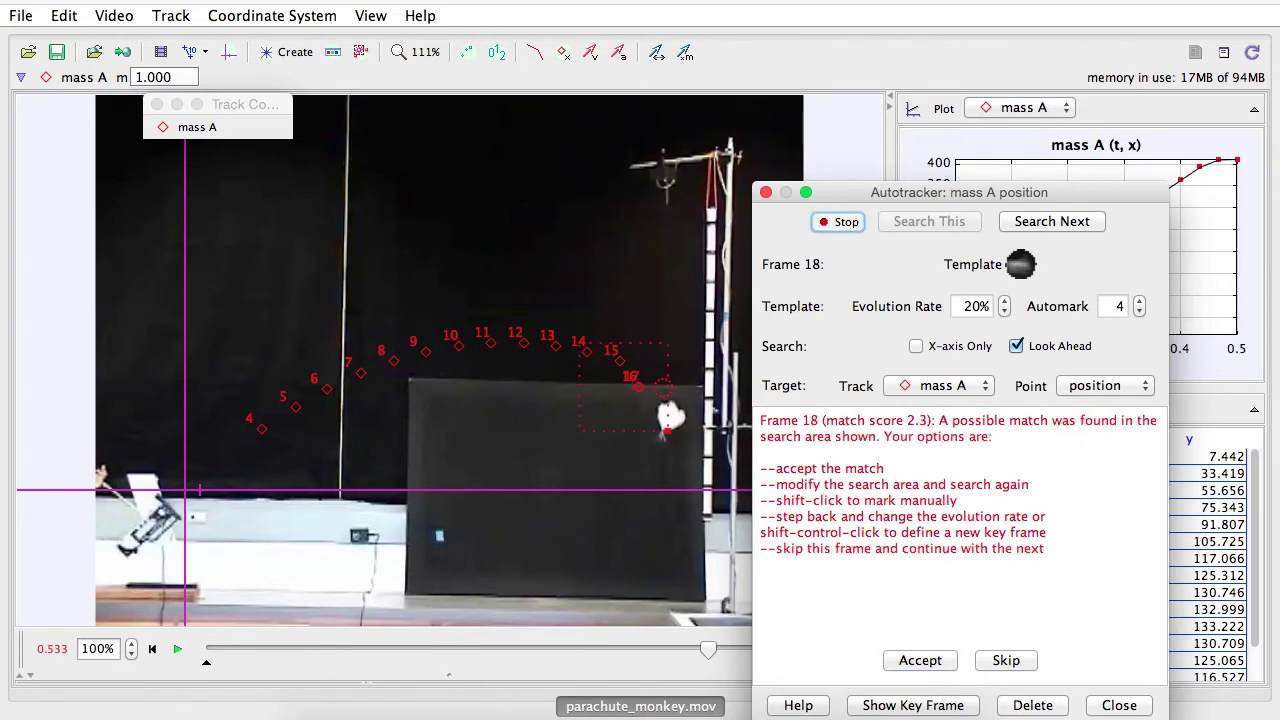
left_click(920, 661)
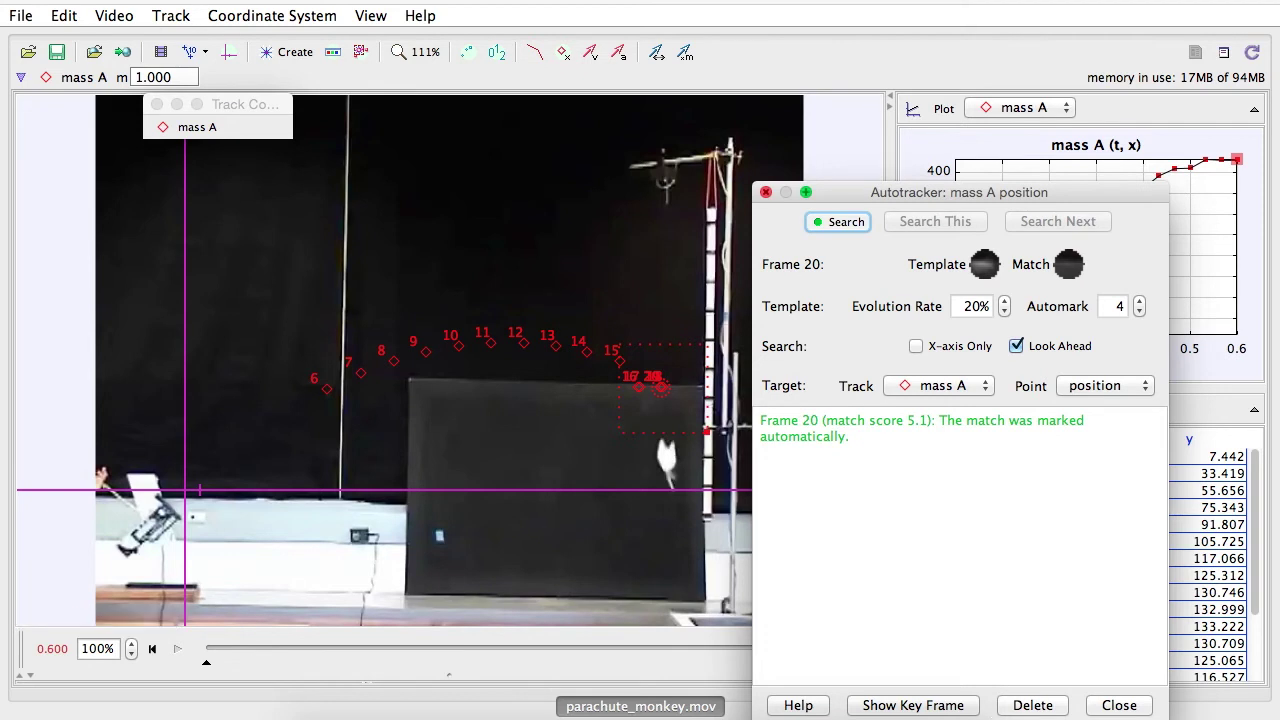
left_click(1119, 705)
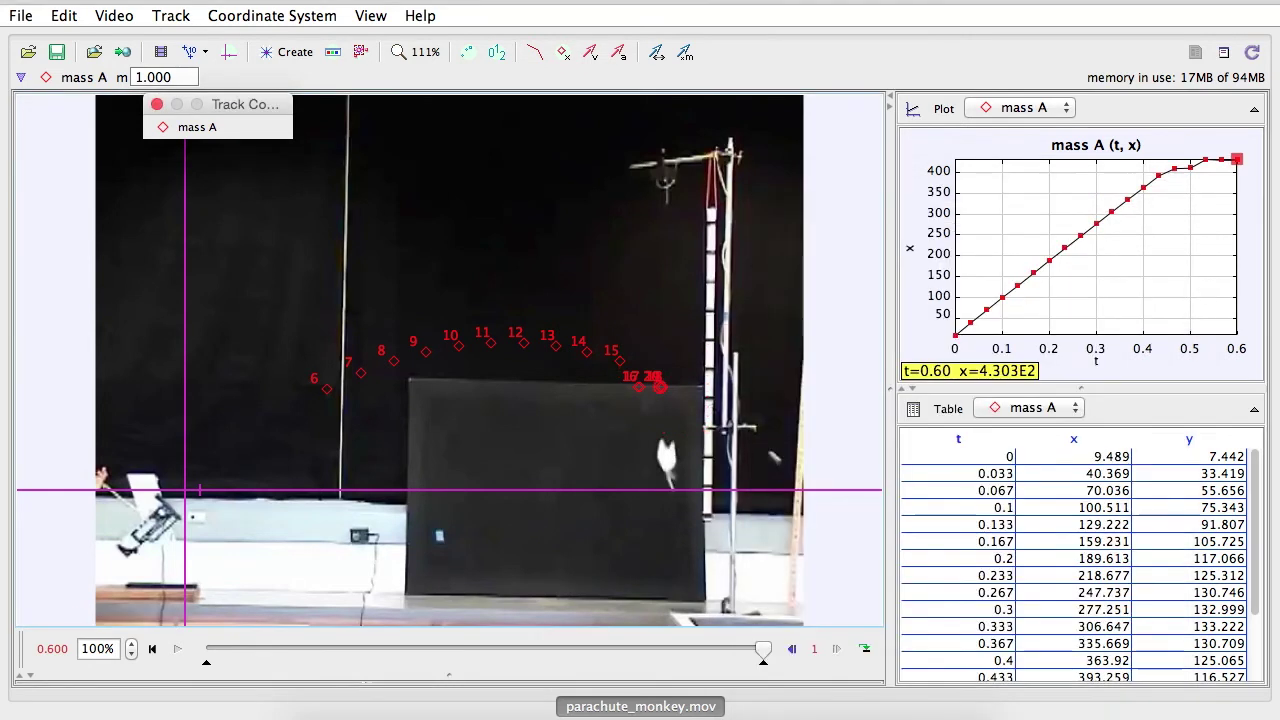
Replay the clip to review the tracked points, rewind it, and clear all of mass A's steps.
left_click(152, 648)
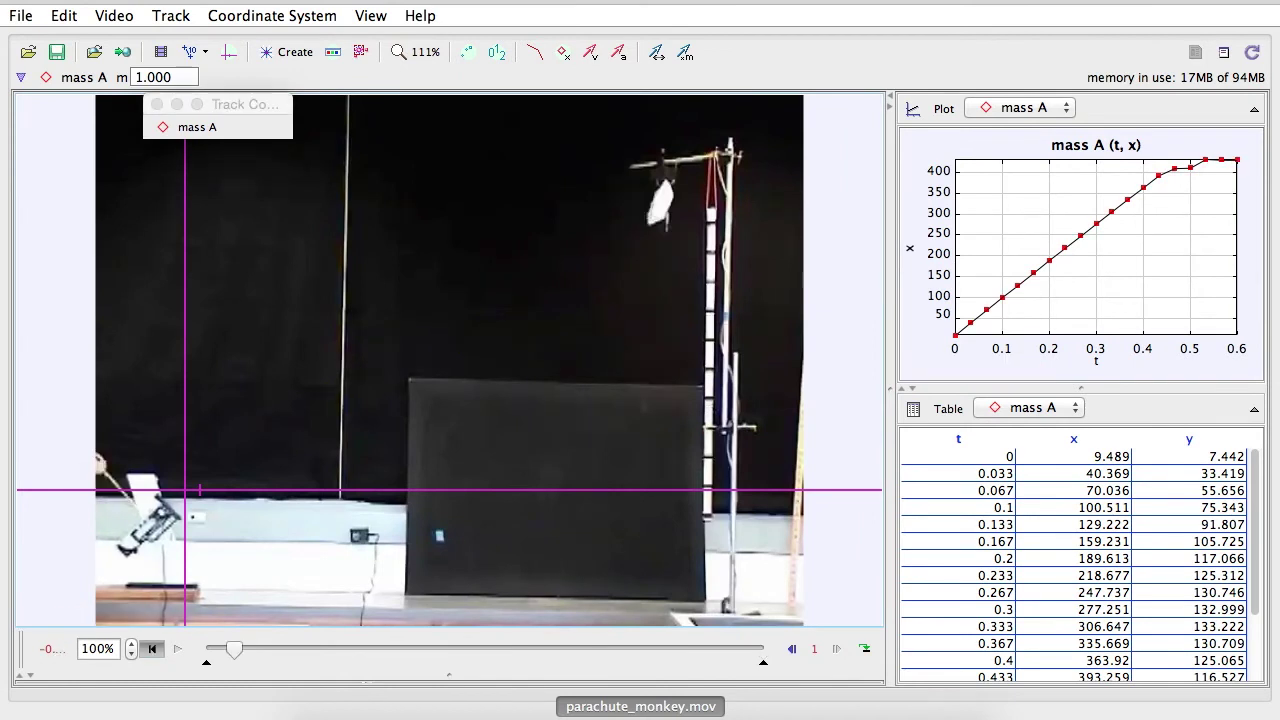
left_click(177, 648)
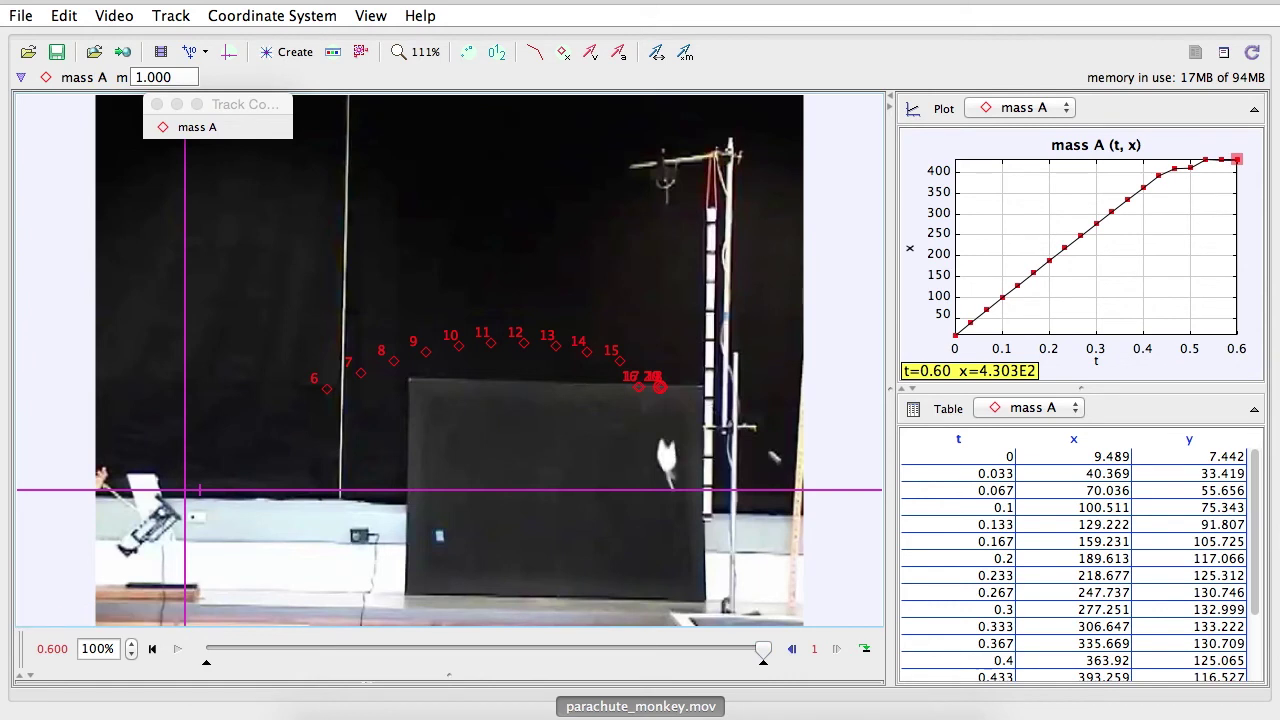
left_click(152, 649)
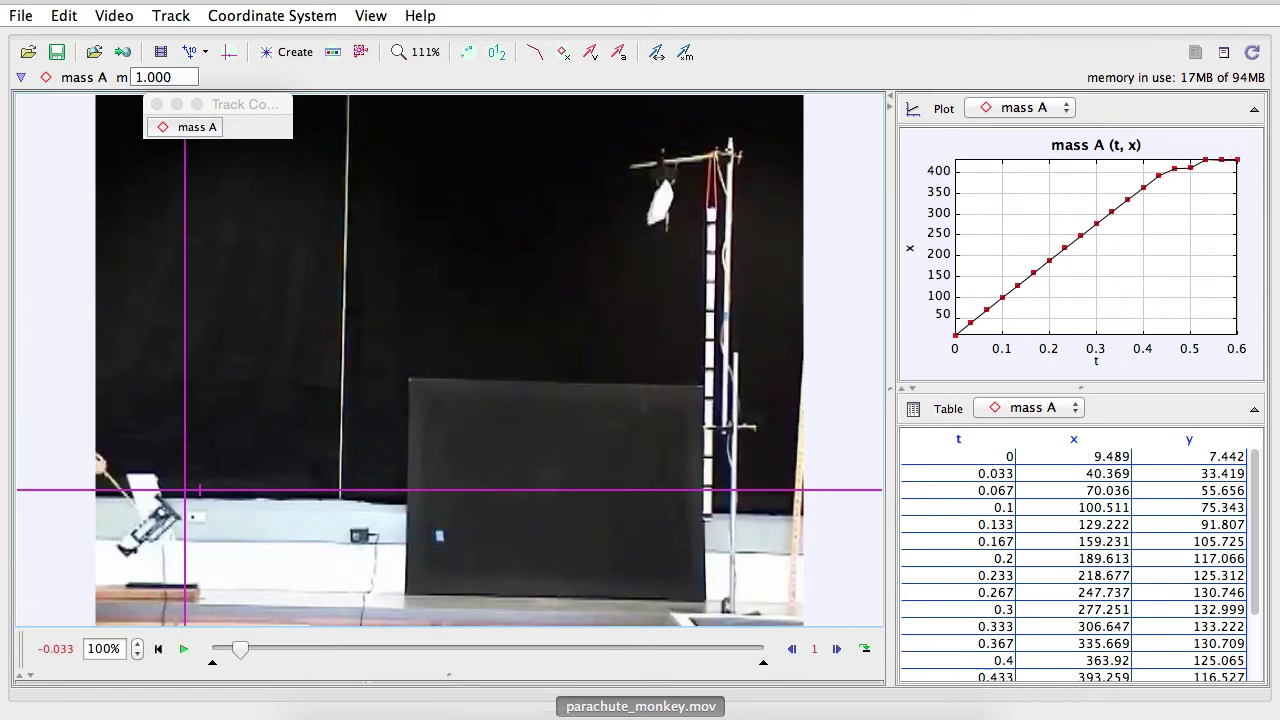
left_click(197, 127)
left_click(190, 469)
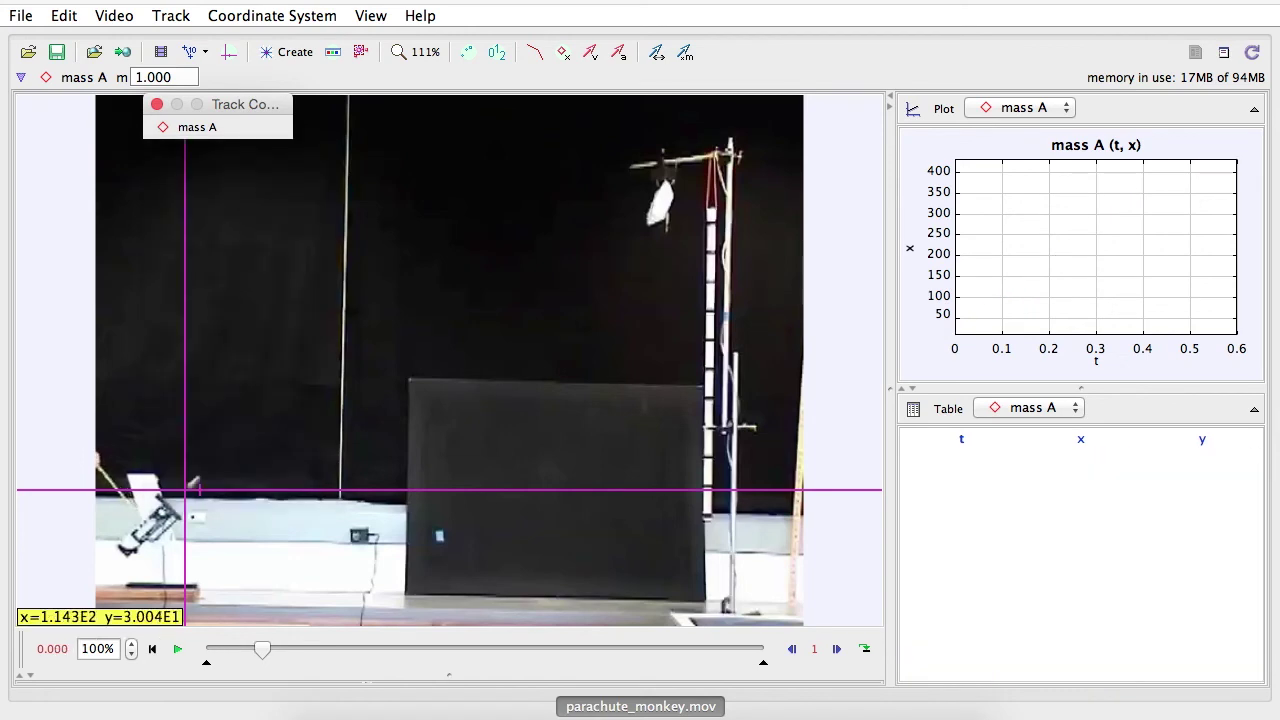
left_click(197, 127)
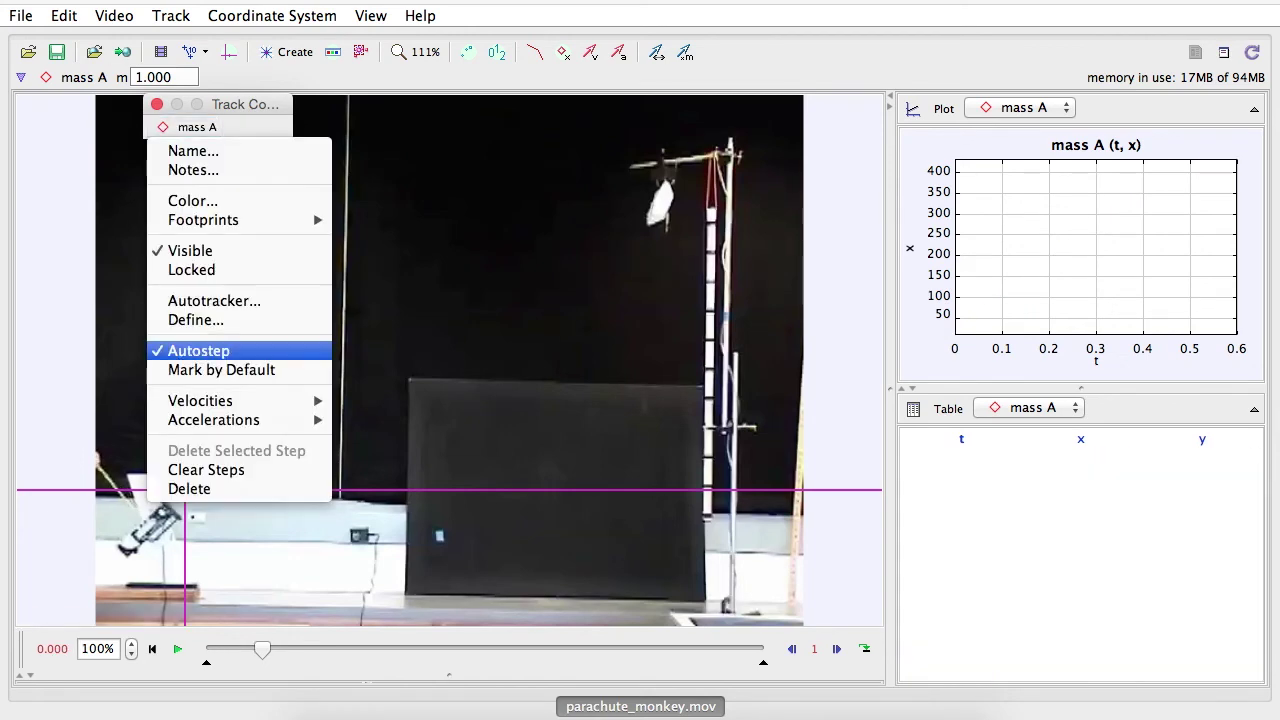
left_click(196, 319)
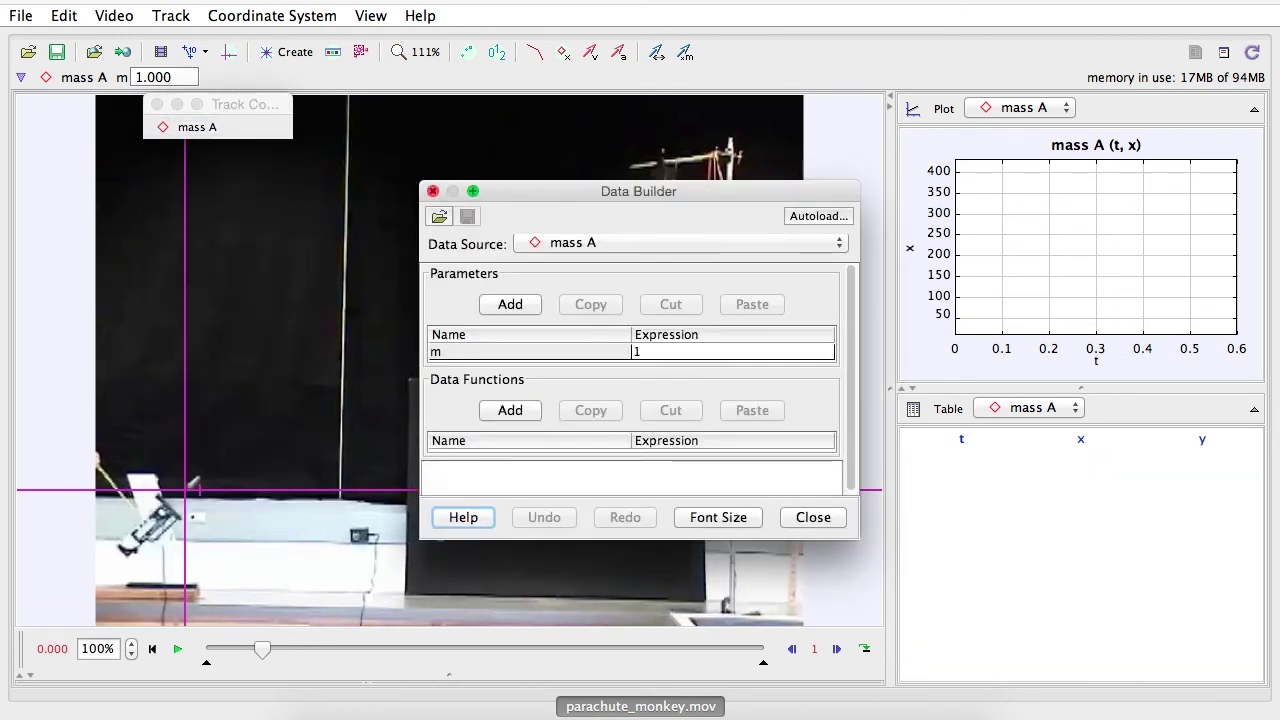
left_click(433, 191)
Start the Autotracker for mass A again and create a key frame on the projectile in frame 2.
left_click(197, 127)
left_click(214, 300)
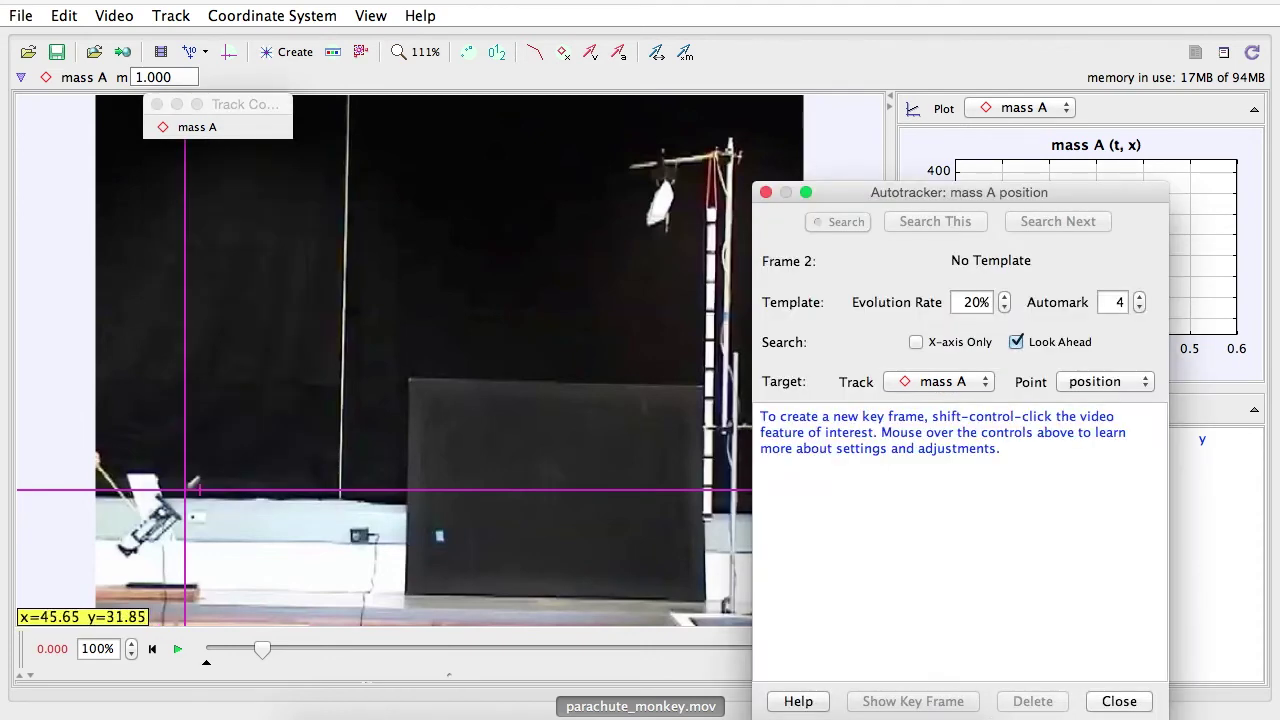
left_click(194, 482, "ctrl+shift")
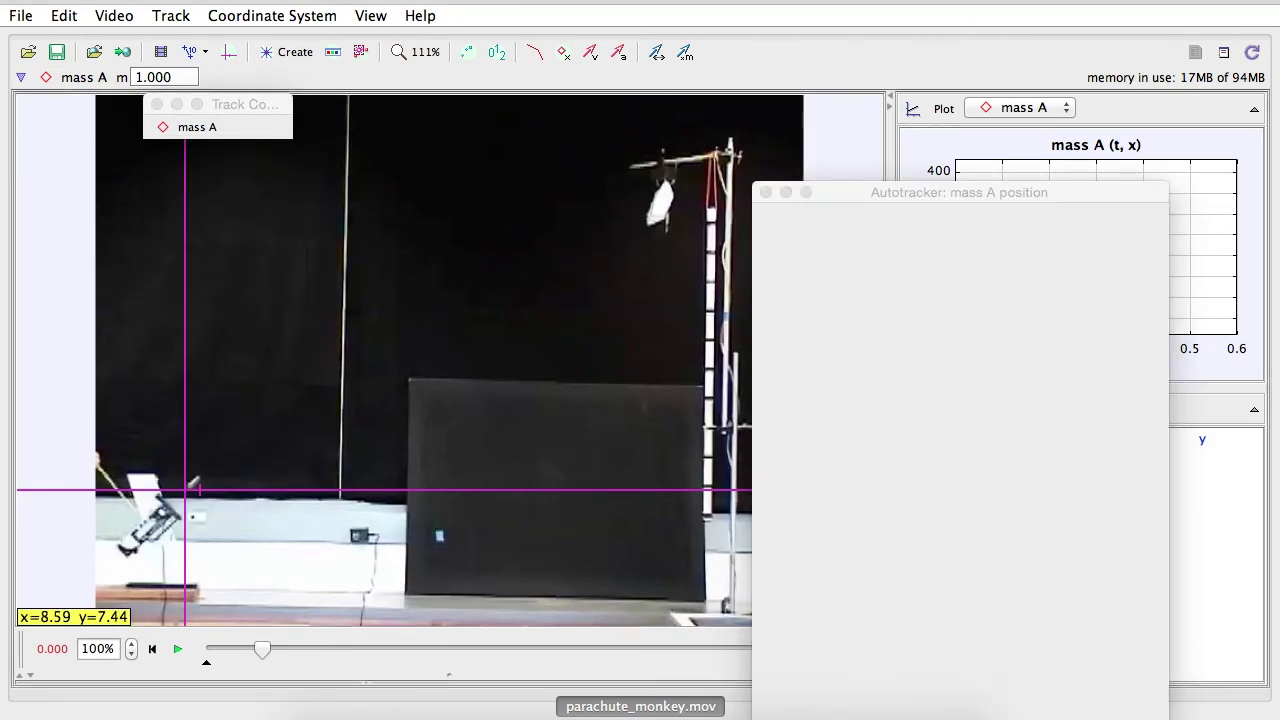
left_click(195, 484, "ctrl+shift")
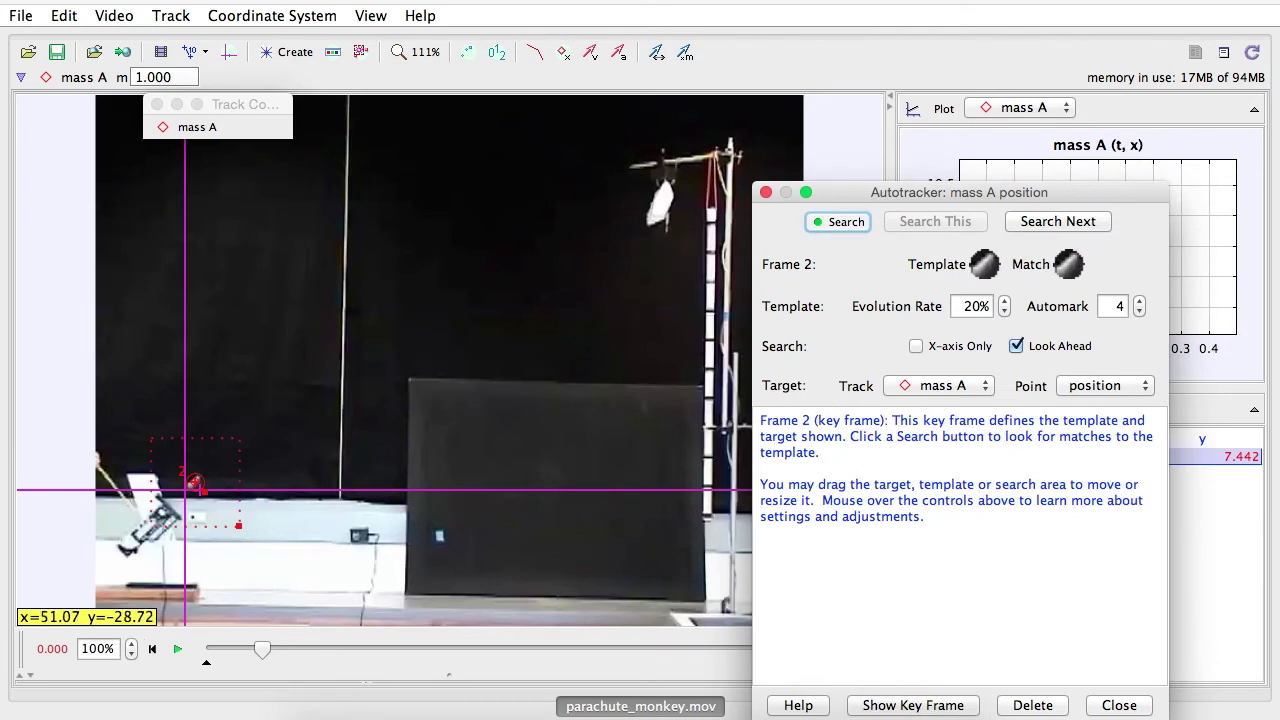
Run the Autotracker search, accept the projectile's matches through frame 16, and skip frames 17 and 18.
left_click(838, 222)
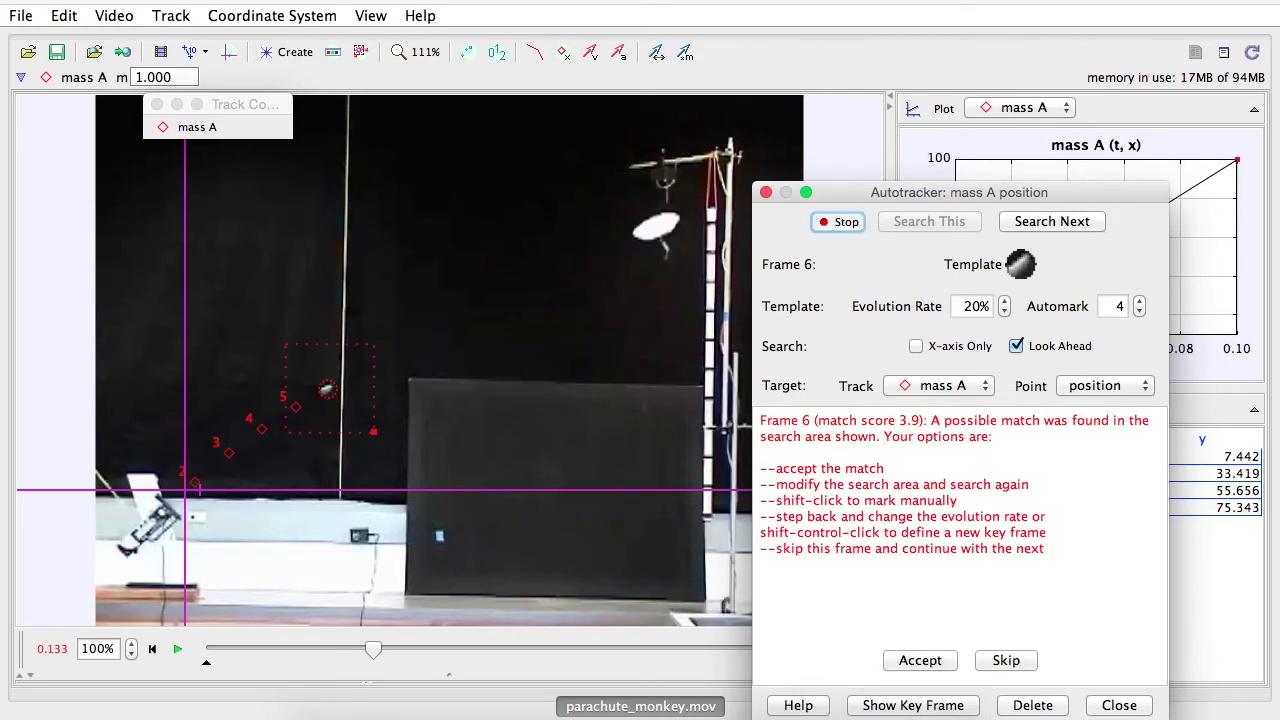
left_click(920, 660)
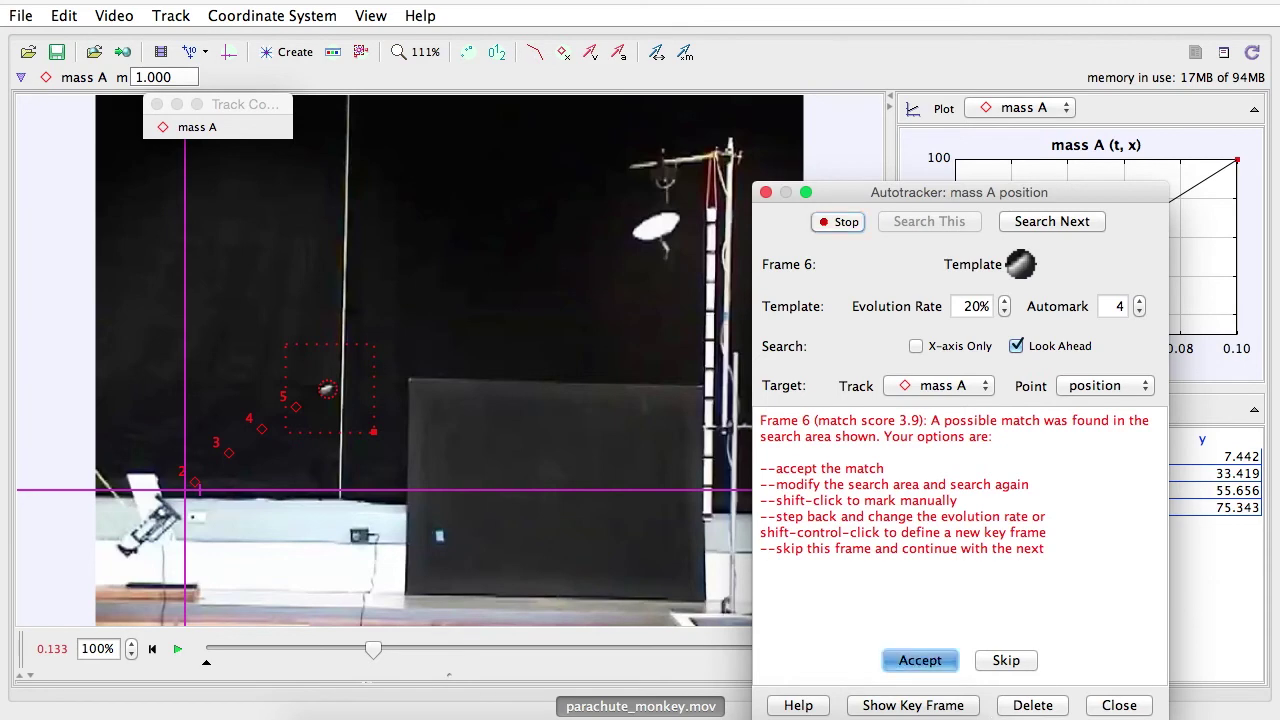
left_click(920, 660)
left_click(920, 660)
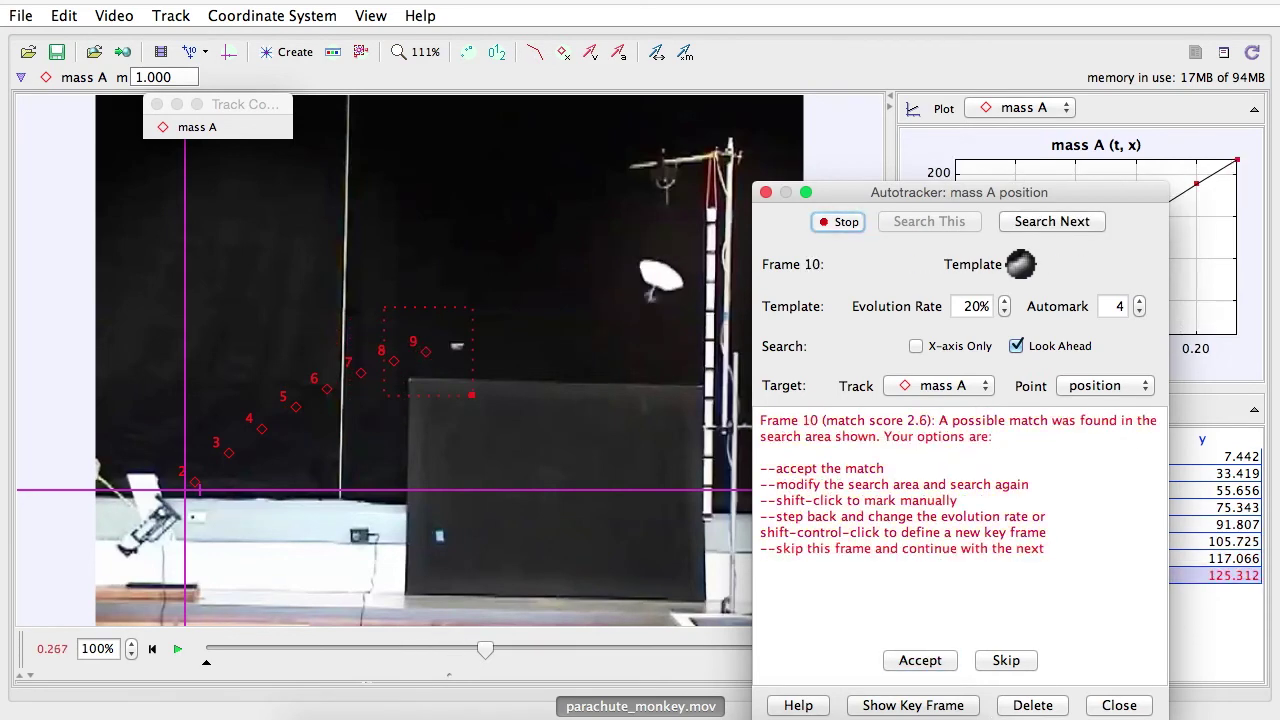
left_click(920, 660)
left_click(920, 660)
left_click(920, 660)
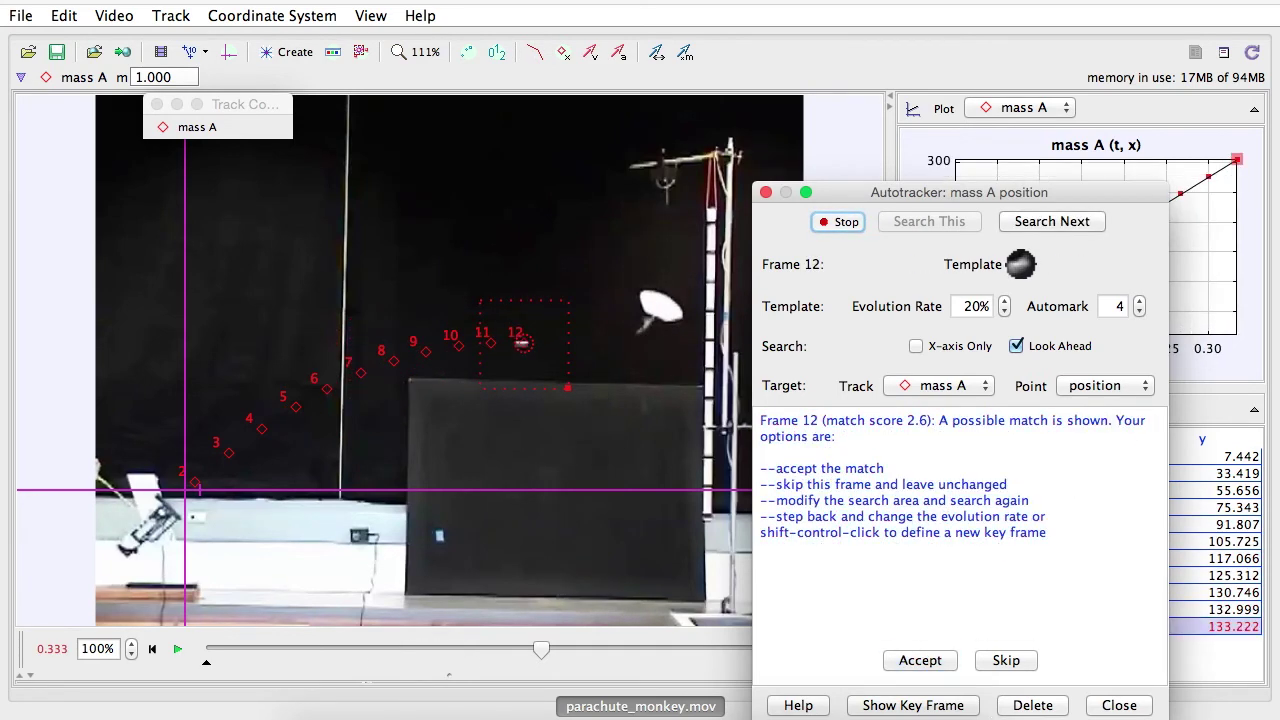
left_click(920, 660)
left_click(920, 660)
left_click(920, 660)
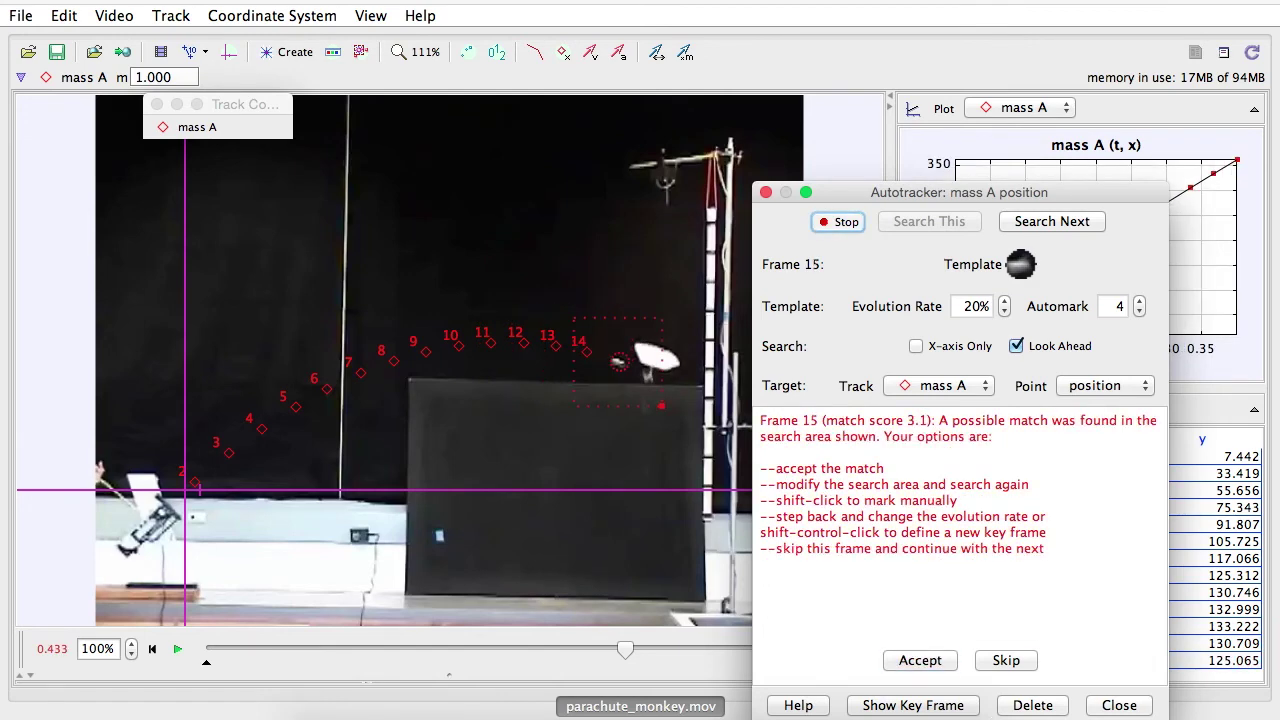
left_click(920, 660)
left_click(920, 660)
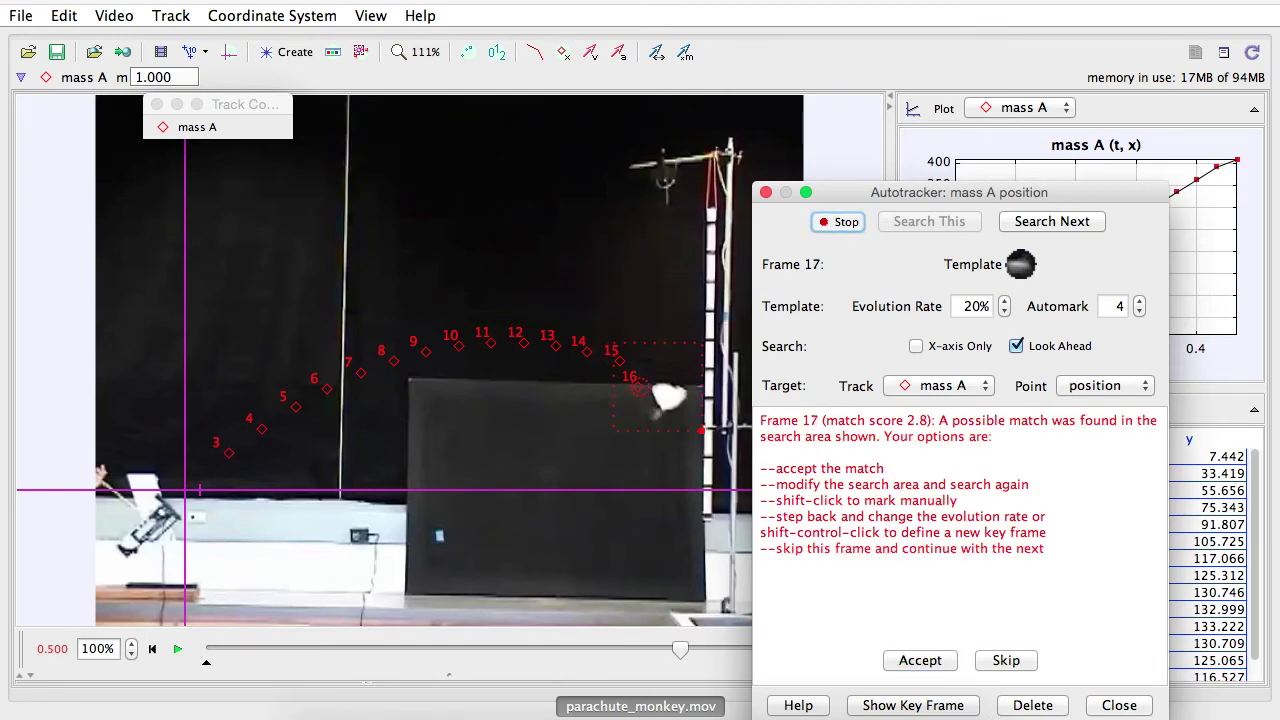
left_click(1006, 660)
left_click(1006, 660)
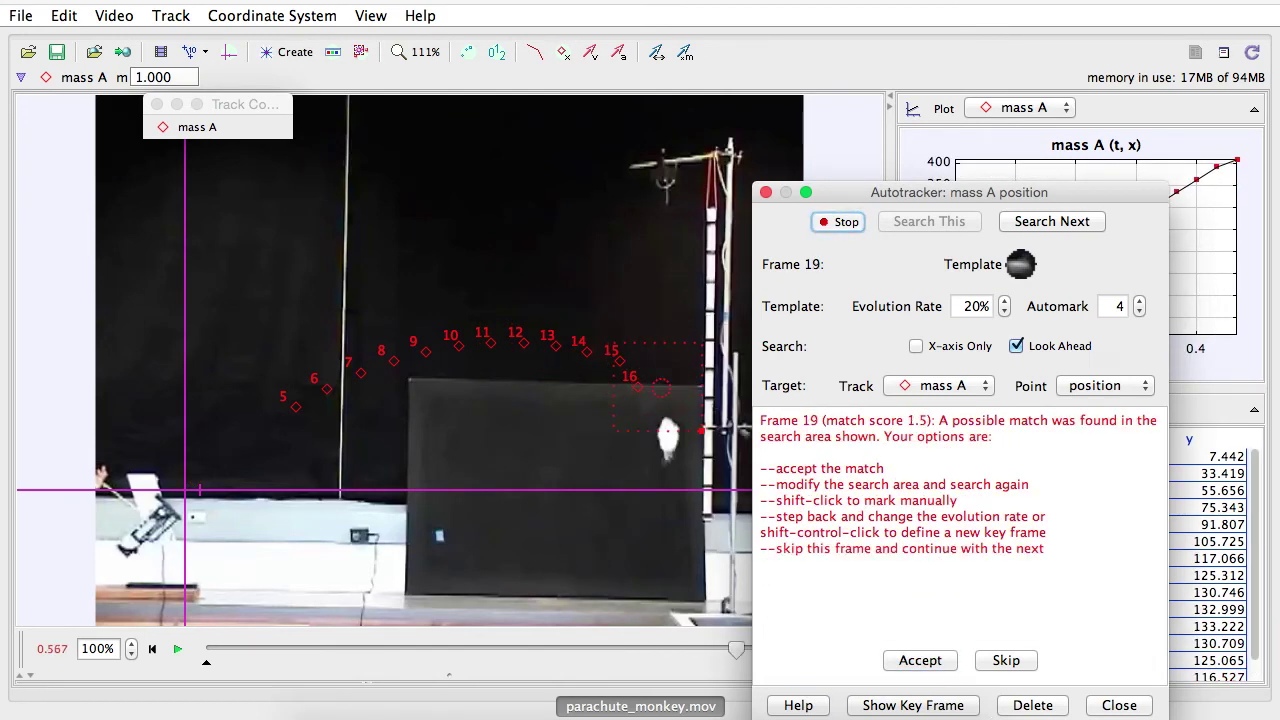
Enlarge the Autotracker's search area in frame 19 to reach beyond the vertical stand and search that frame again.
left_click_drag(890, 192, 1073, 293)
left_click(712, 420)
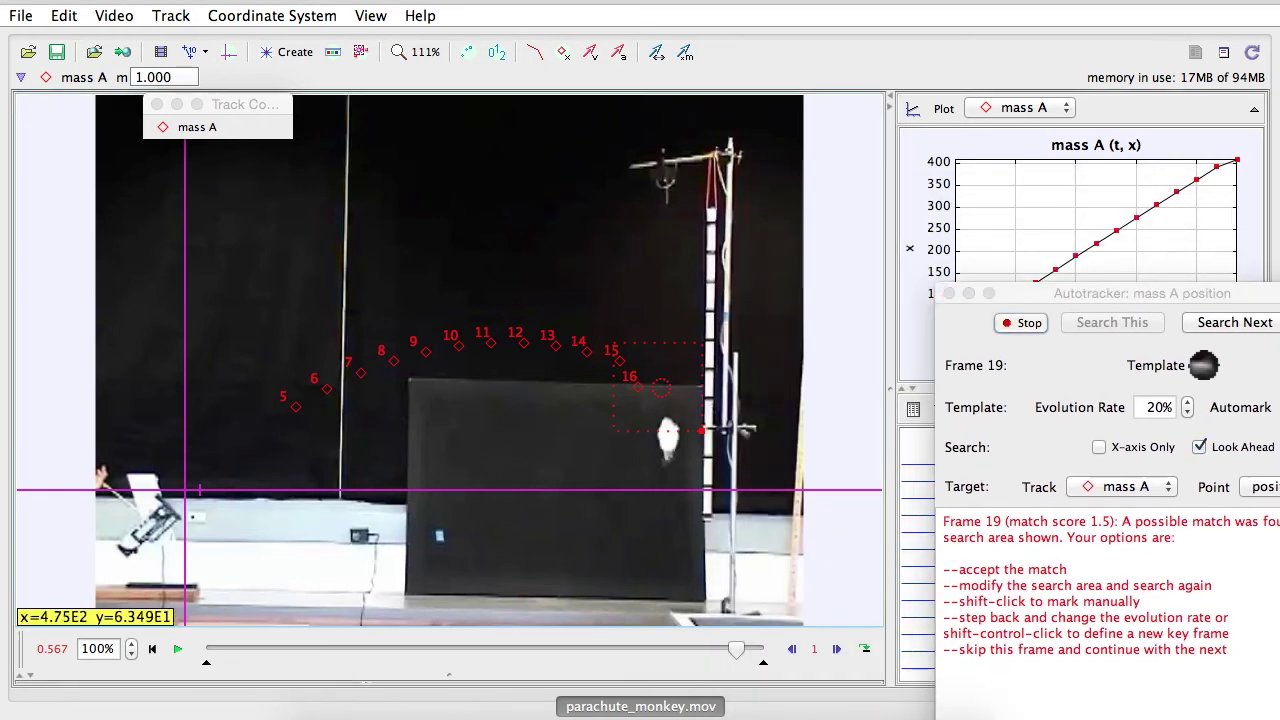
left_click_drag(703, 430, 789, 459)
left_click(1073, 293)
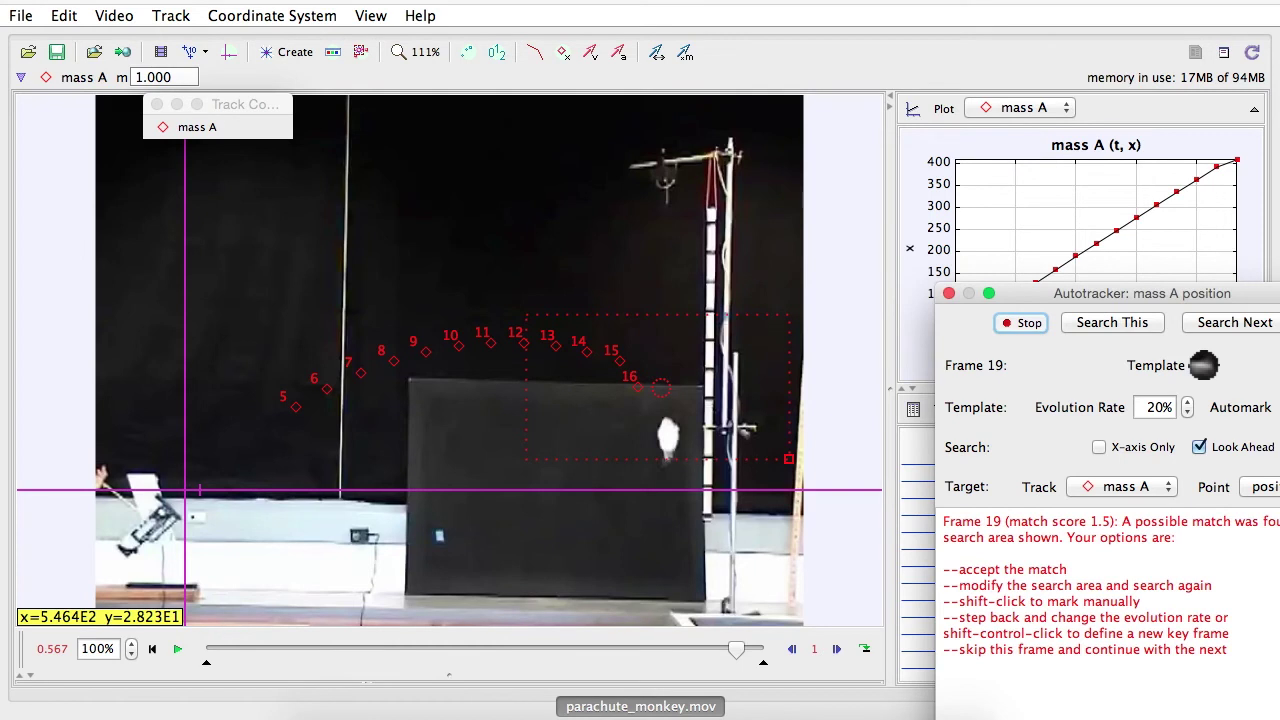
left_click(1112, 322)
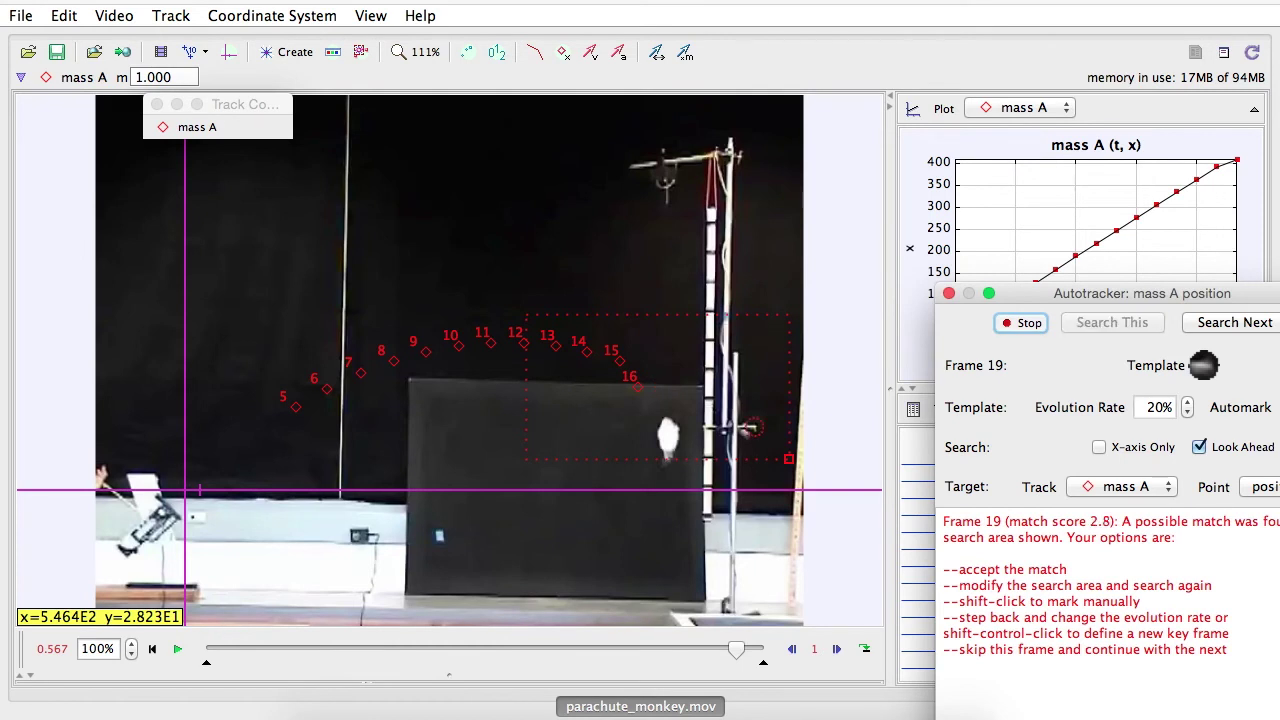
left_click(607, 219)
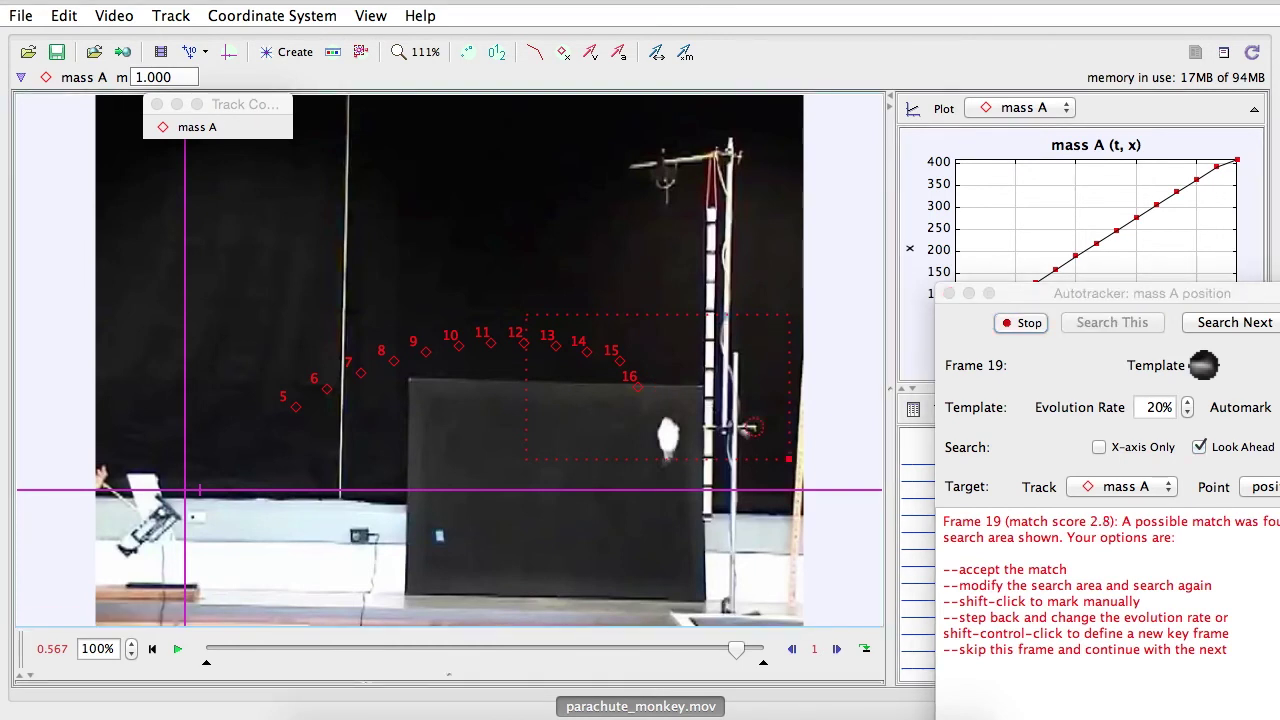
Uncover mass A's plot, set its vertical variable to the position y-component, and maximize the plot view.
left_click_drag(1073, 293, 856, 665)
left_click(845, 575)
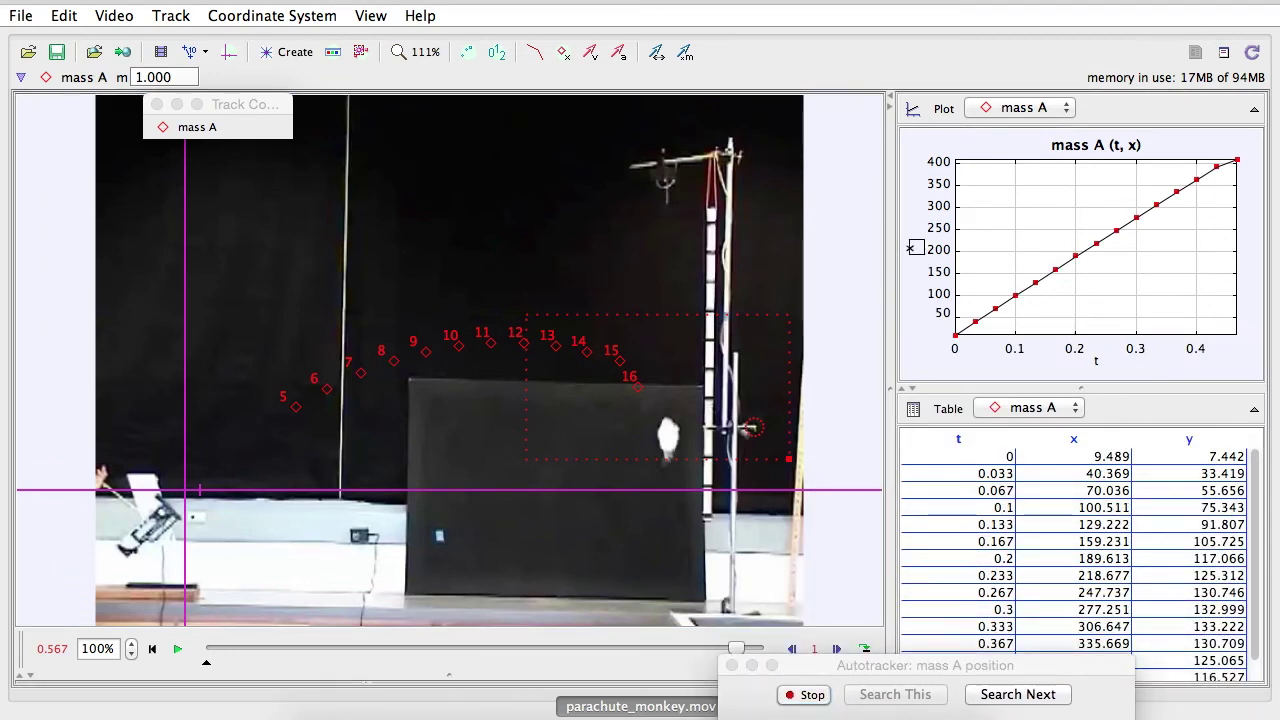
left_click(916, 248)
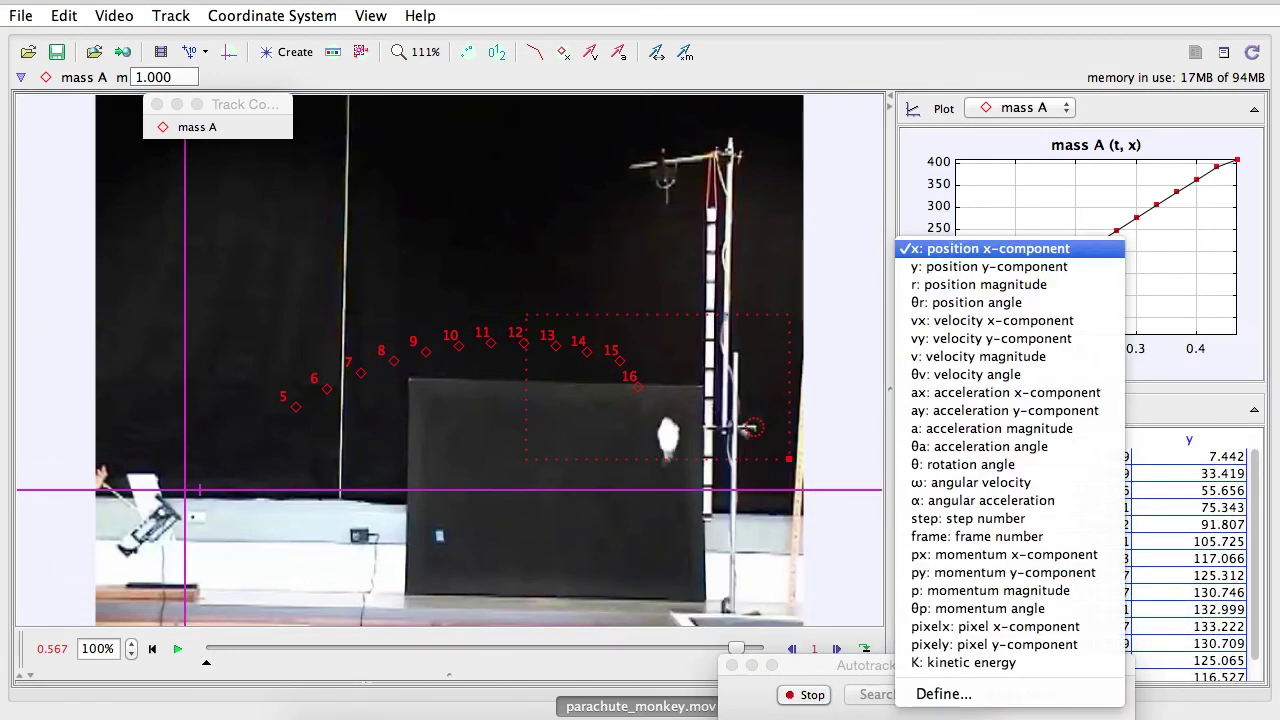
left_click(975, 266)
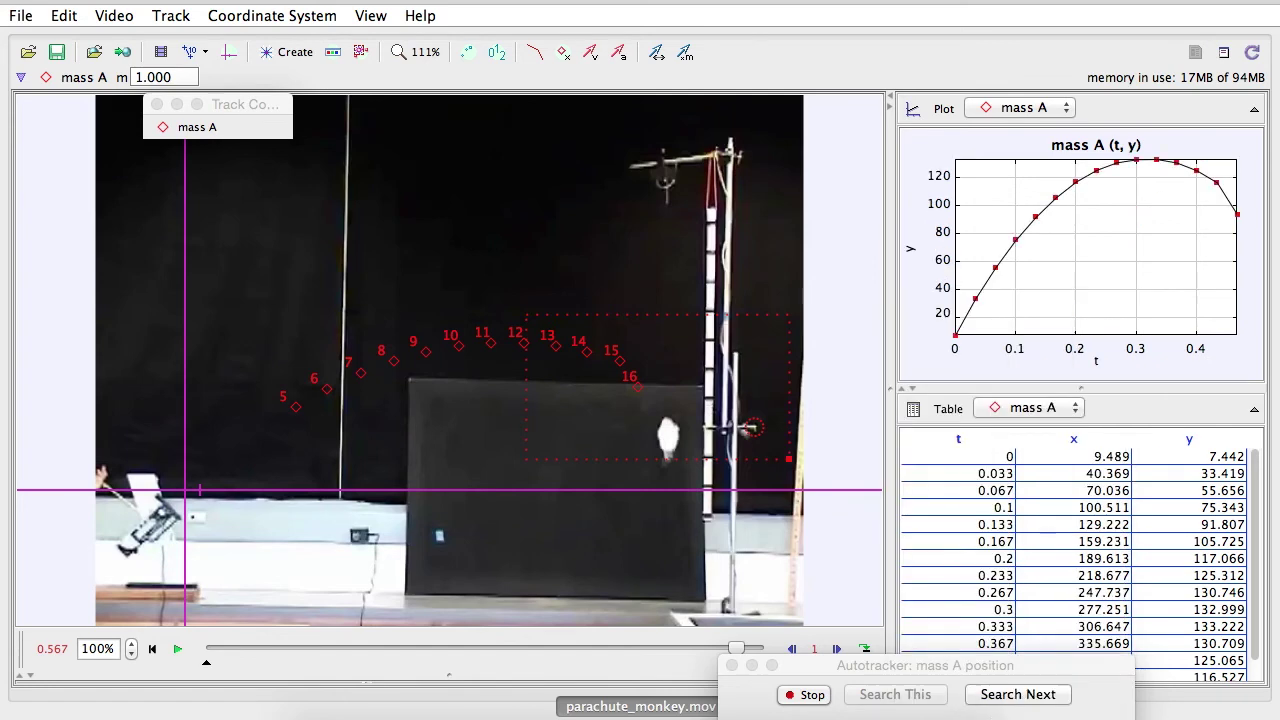
left_click(1254, 108)
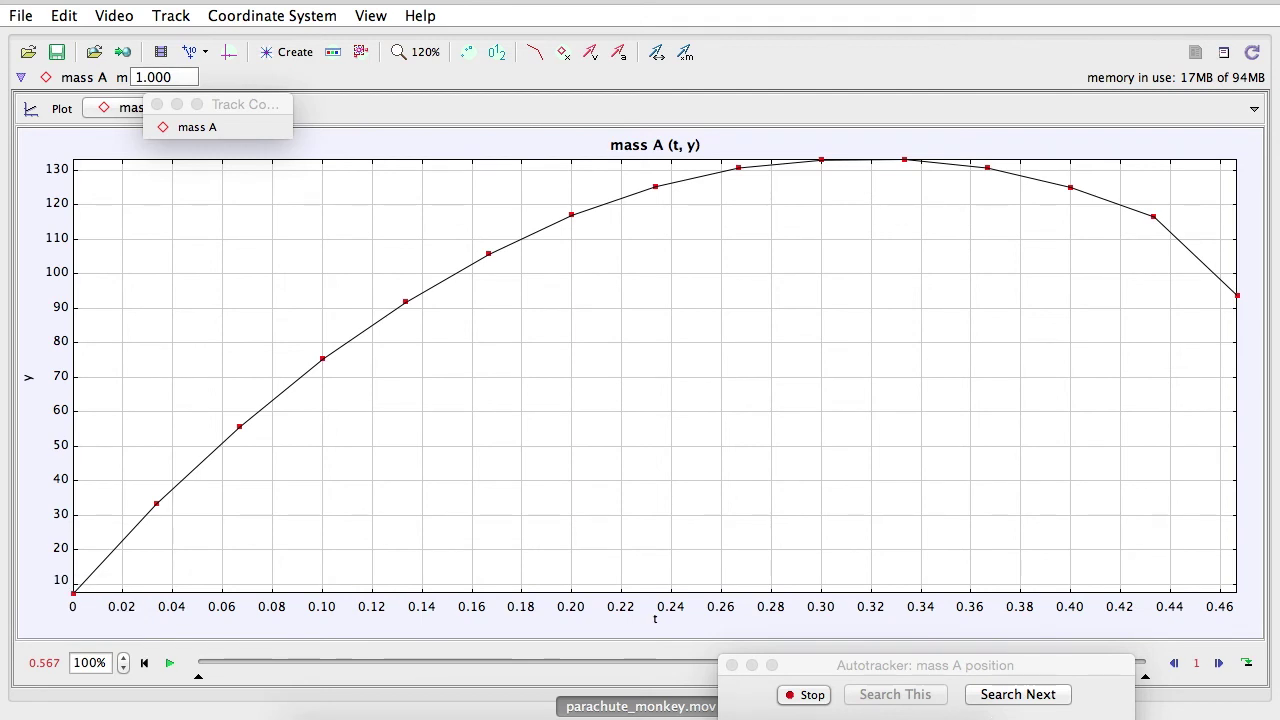
left_click_drag(220, 104, 236, 147)
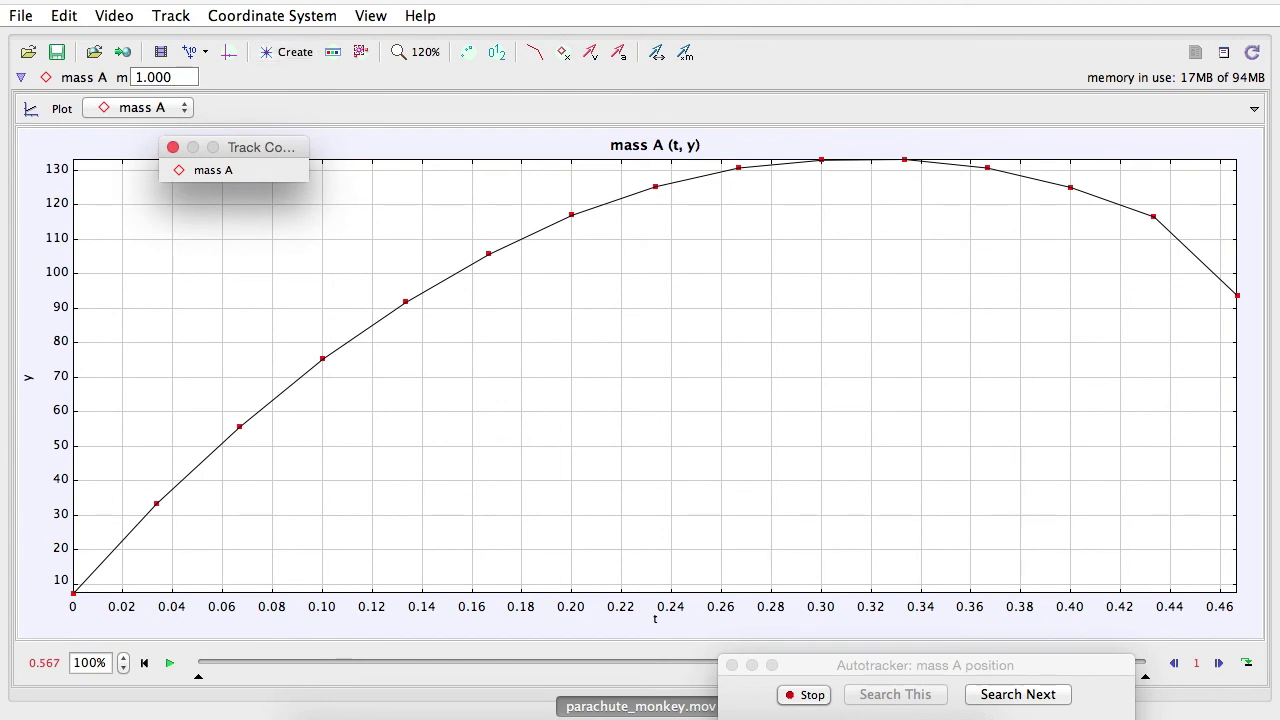
left_click(21, 16)
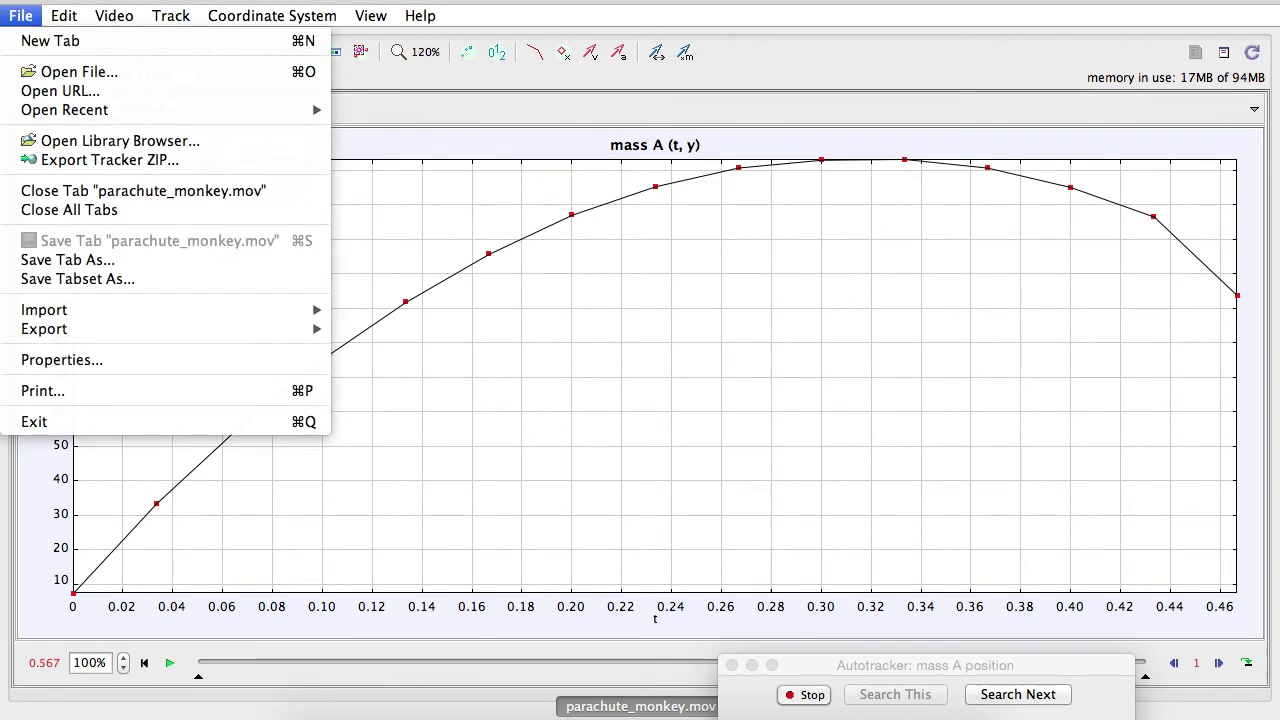
mouse_move(171, 16)
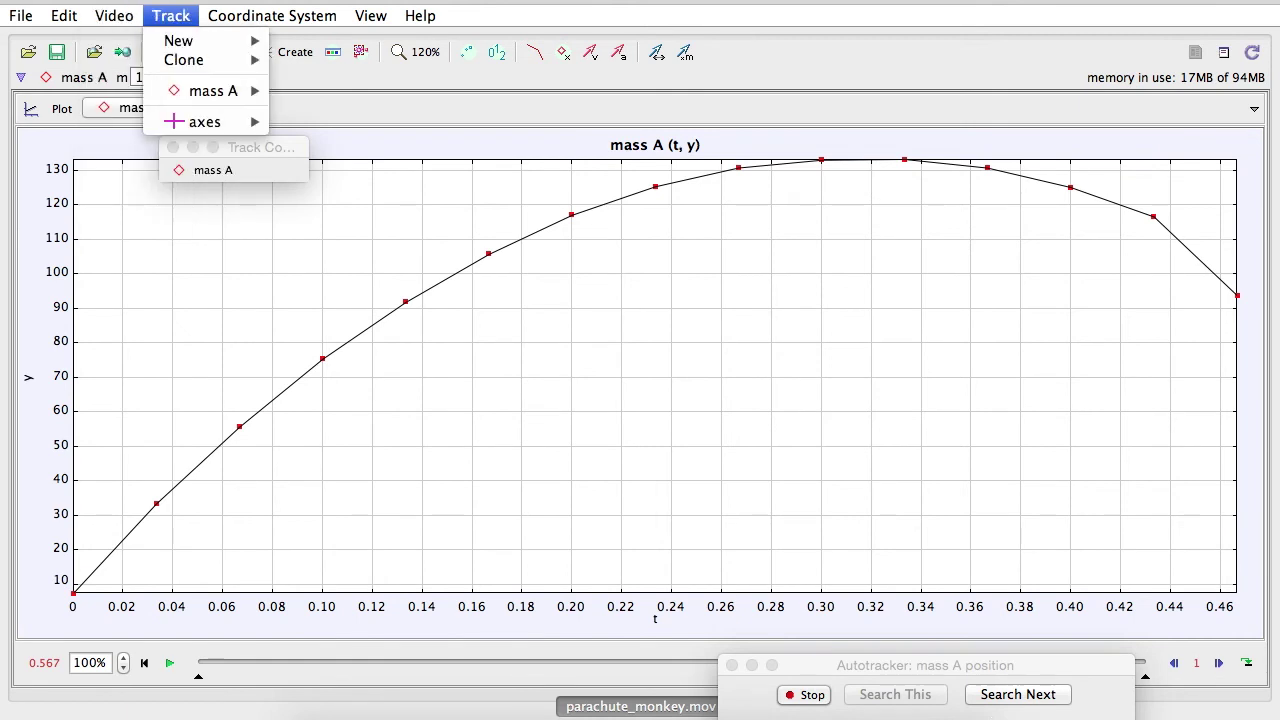
mouse_move(371, 16)
left_click(452, 41)
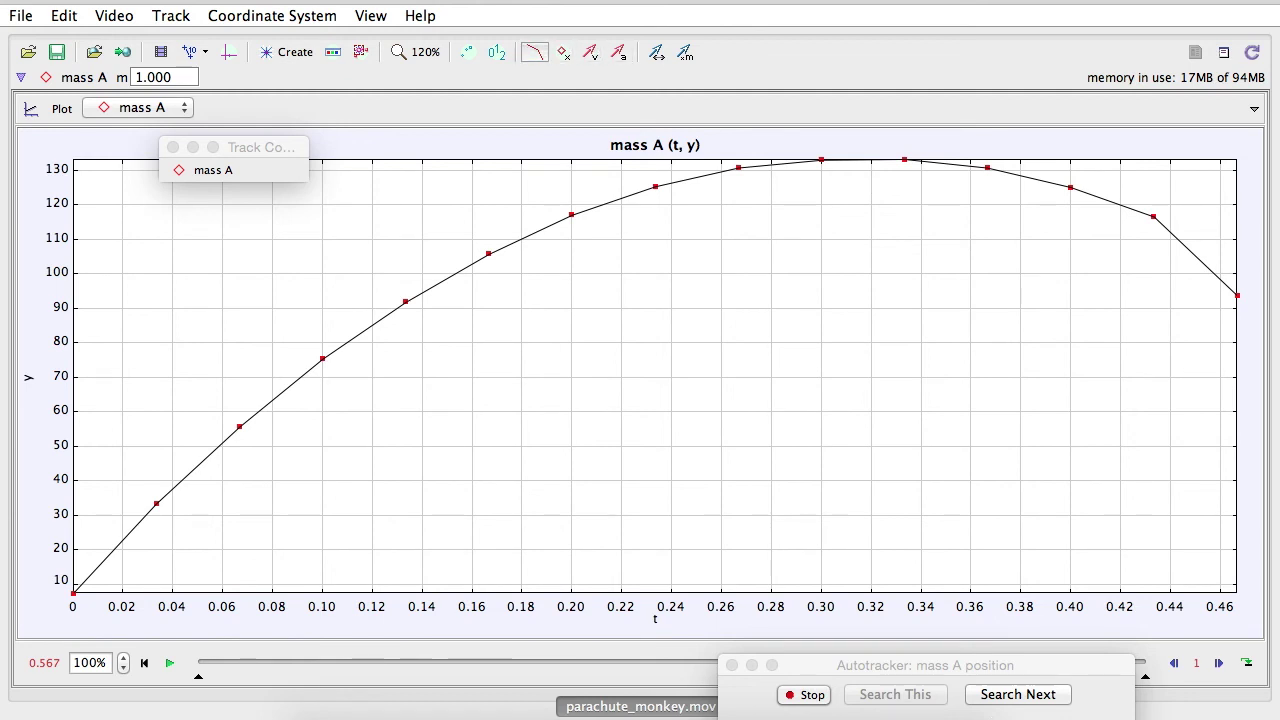
Open mass A's y-versus-t plot in the Data Tool for analysis and fit a Parabola to the data.
right_click(214, 316)
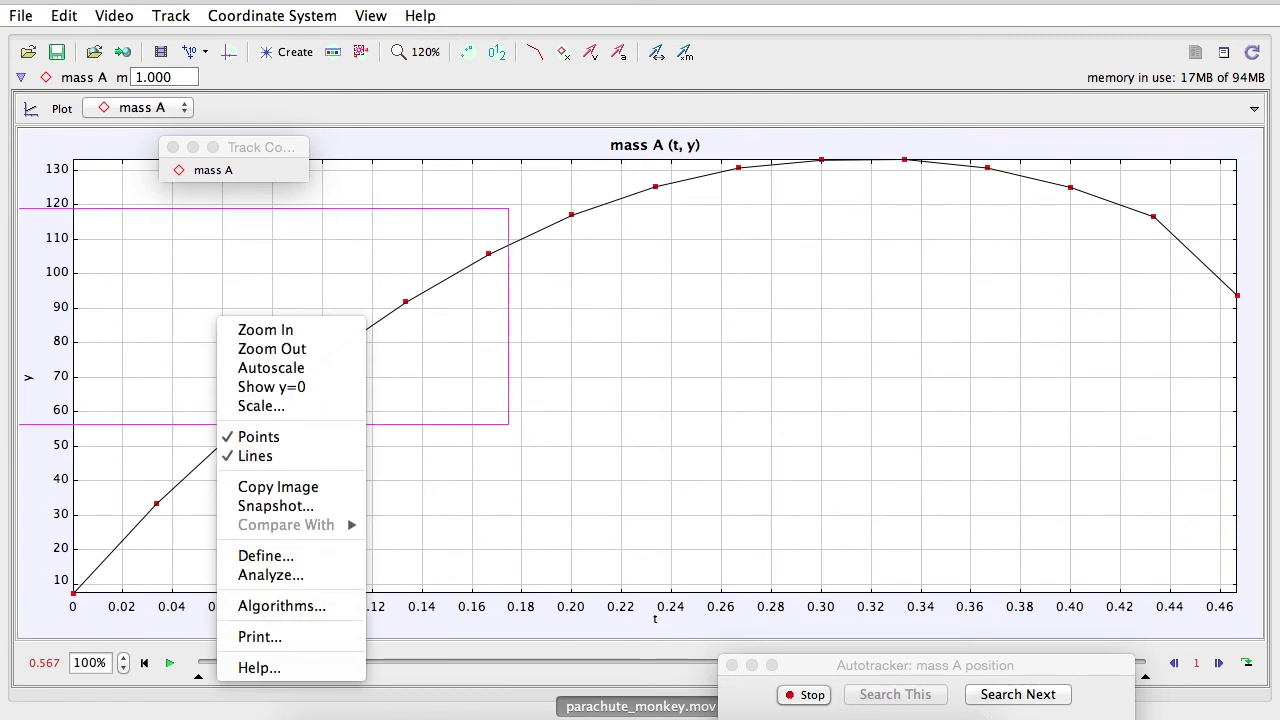
right_click(660, 320)
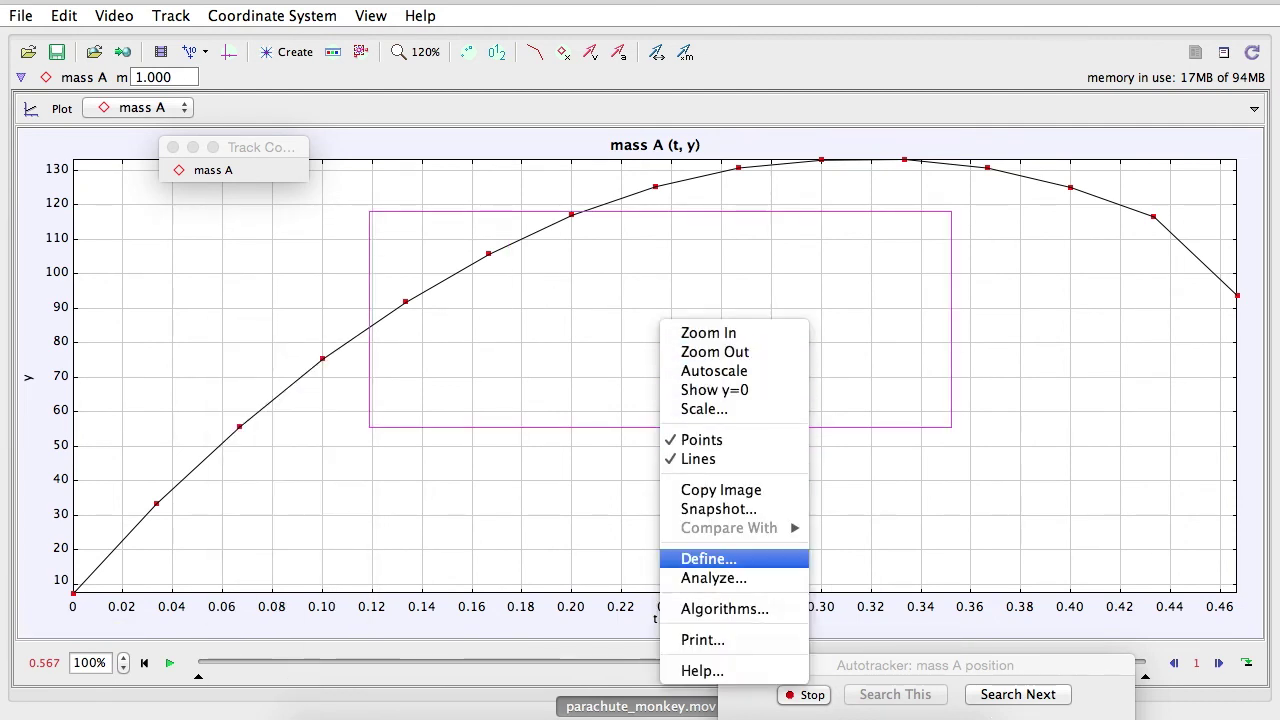
left_click(713, 578)
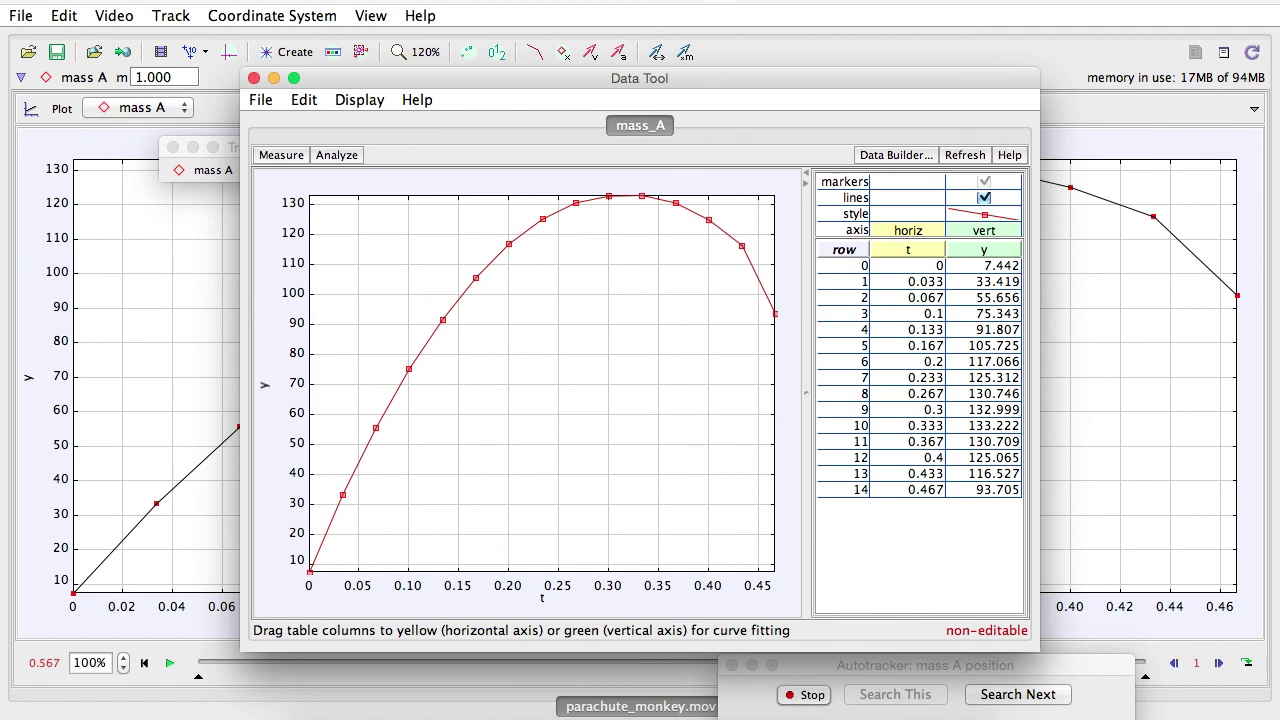
left_click(336, 154)
left_click(355, 197)
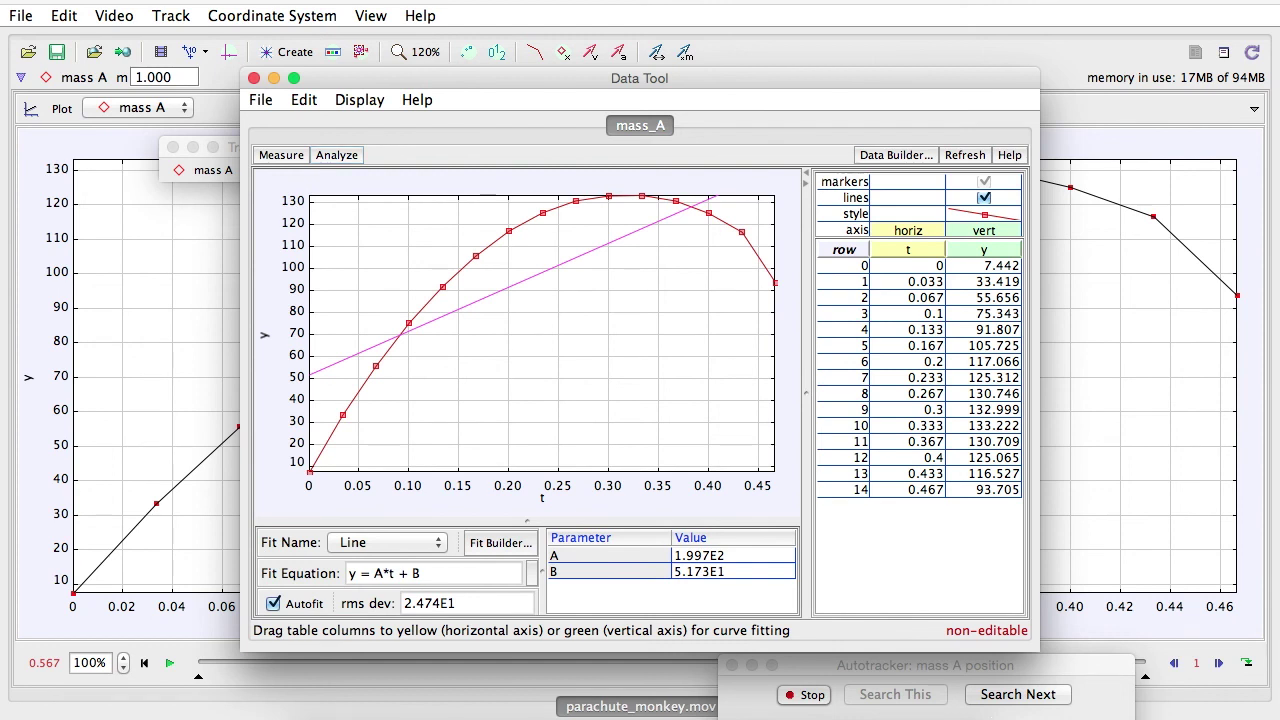
left_click(388, 542)
left_click(380, 562)
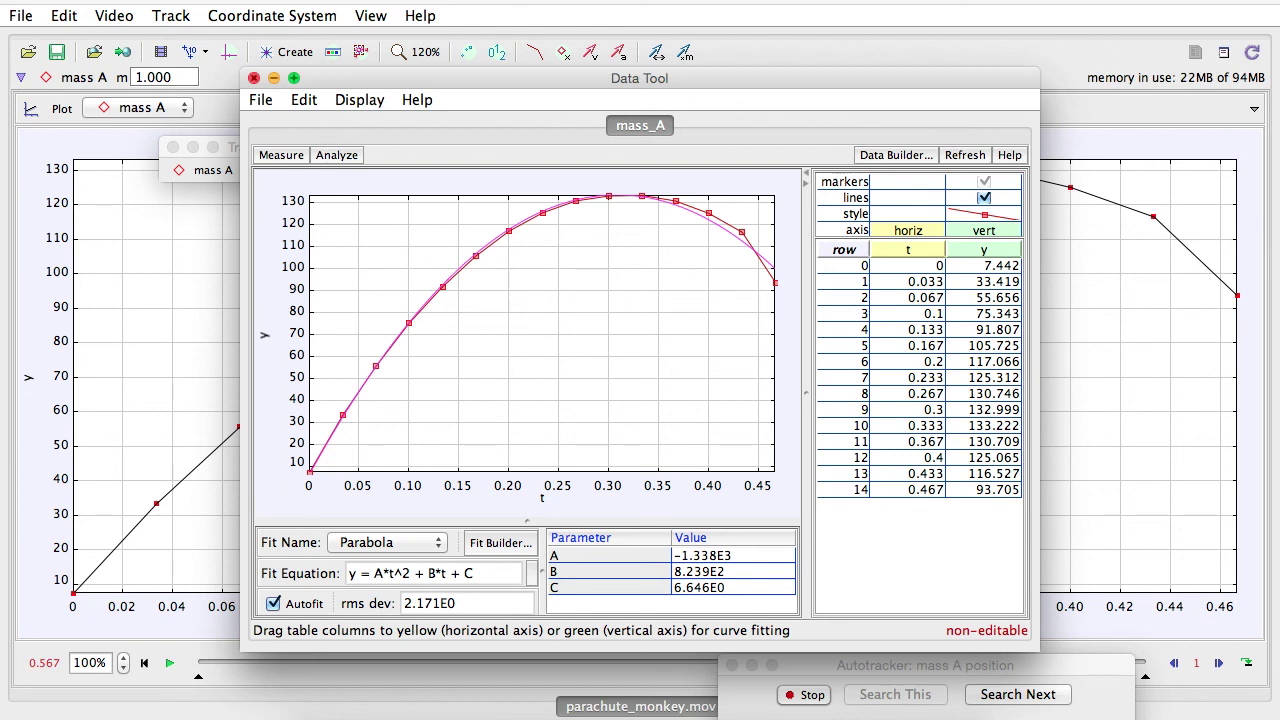
Close the Data Tool and restore the maximized plot so the video and data table are shown alongside it.
left_click(253, 78)
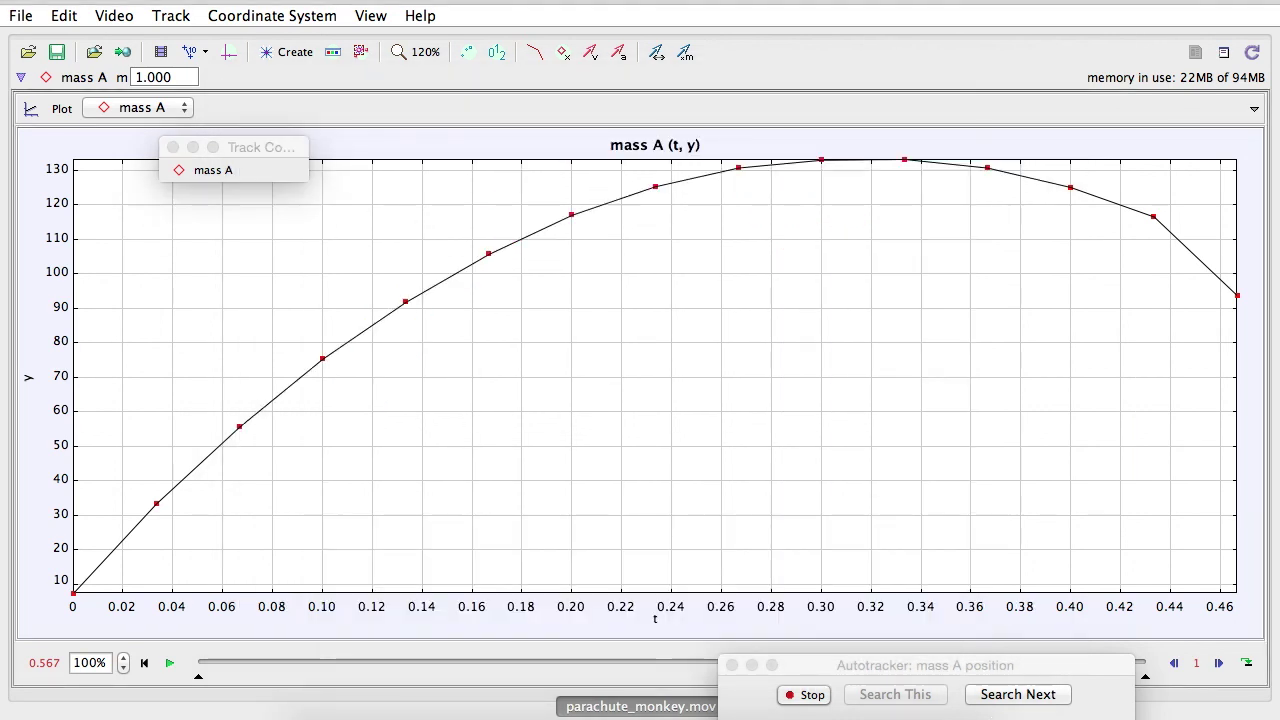
left_click(1254, 108)
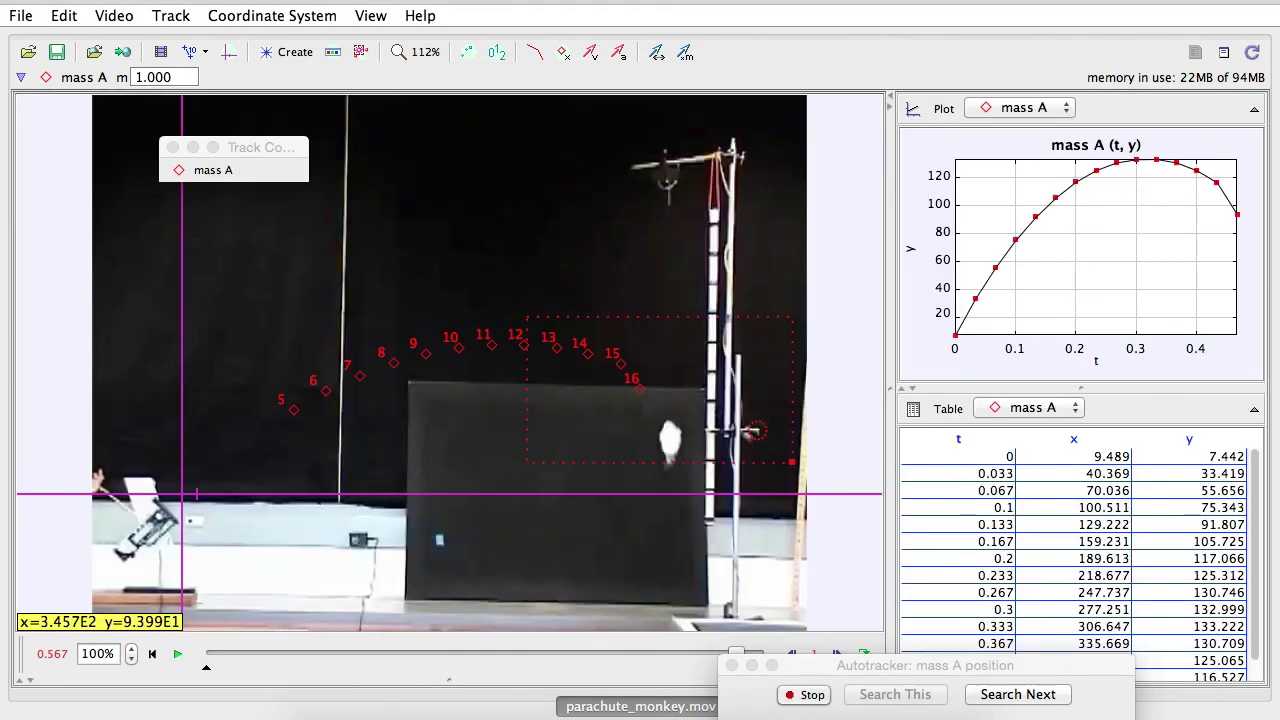
left_click(171, 16)
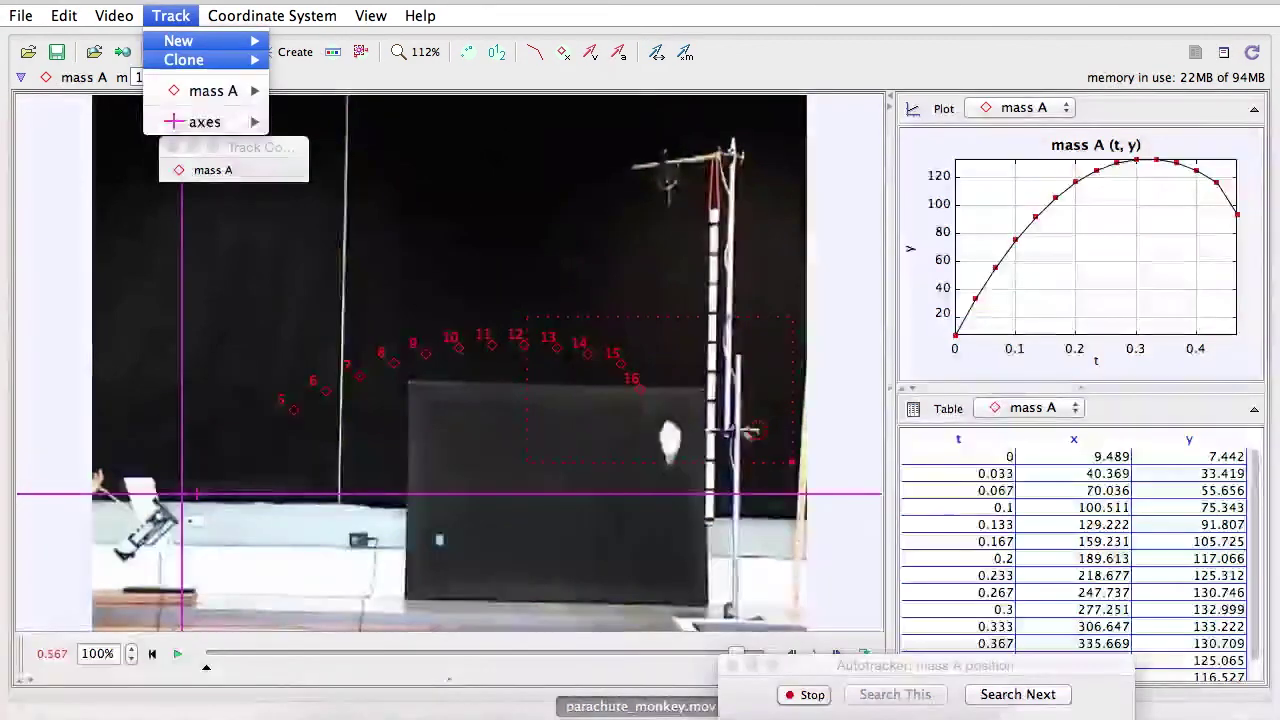
mouse_move(114, 16)
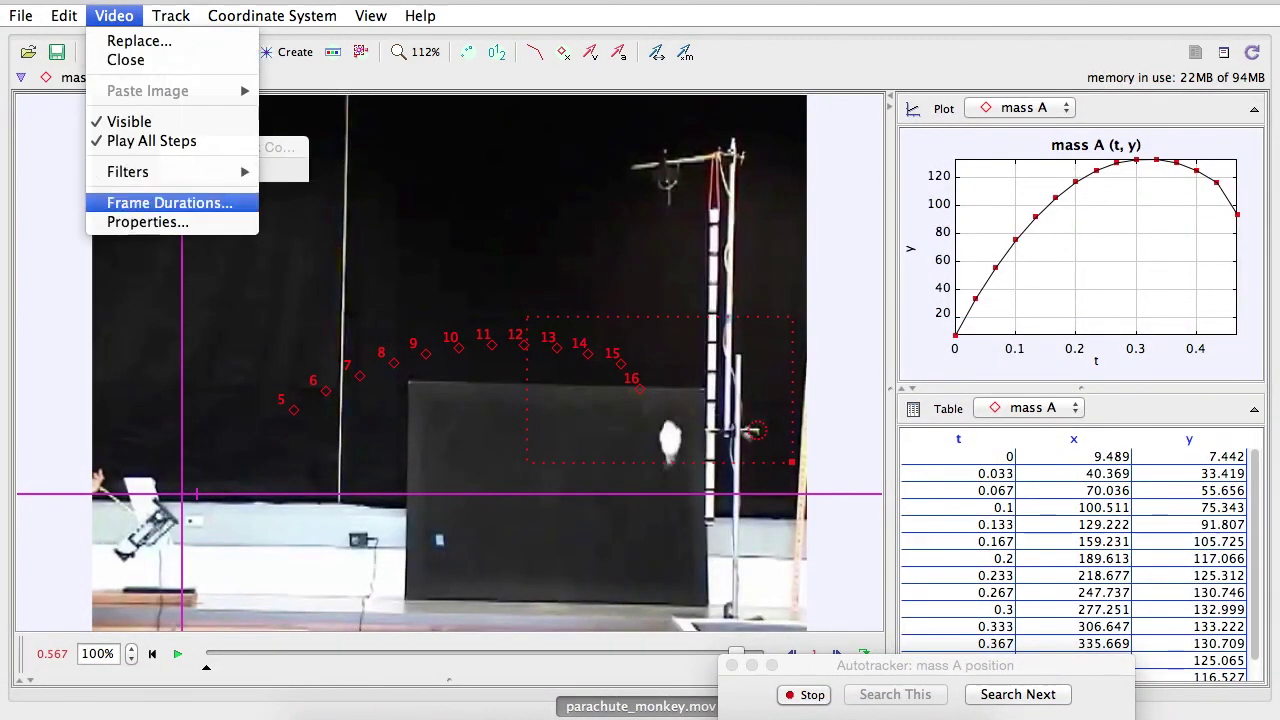
left_click(729, 339)
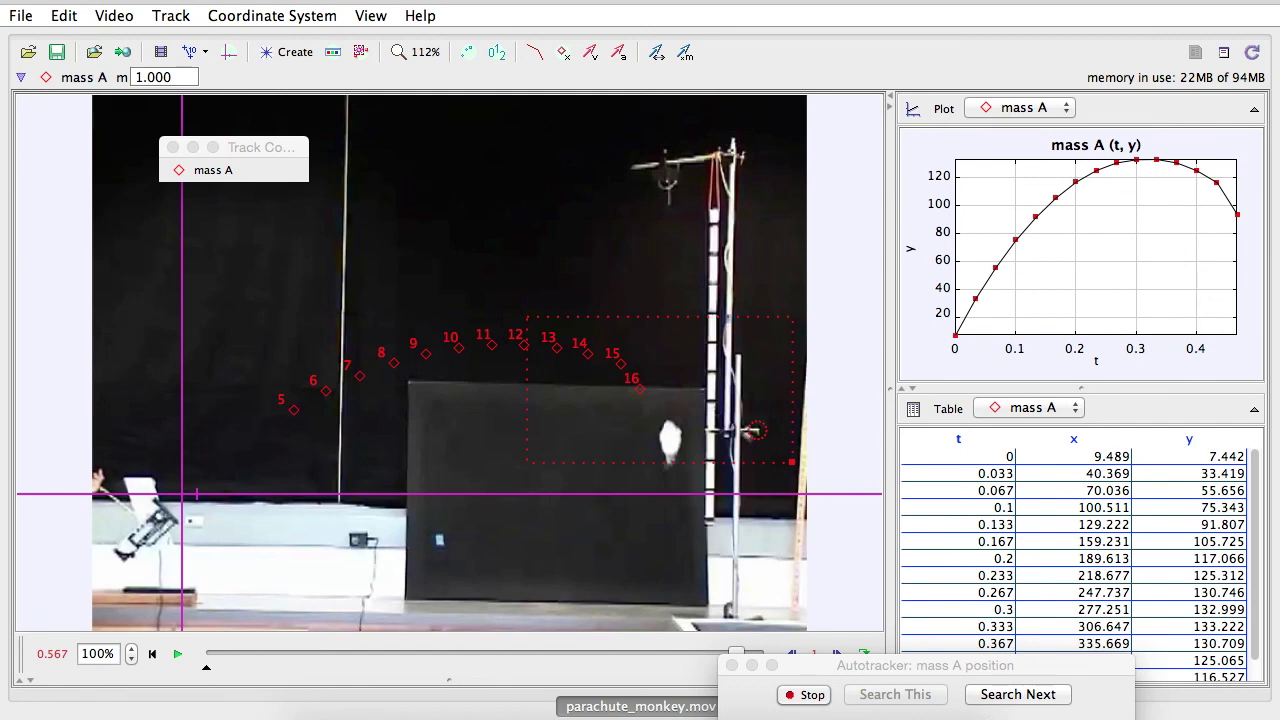
Open the choices for the vertical variable of mass A's plot.
left_click(911, 247)
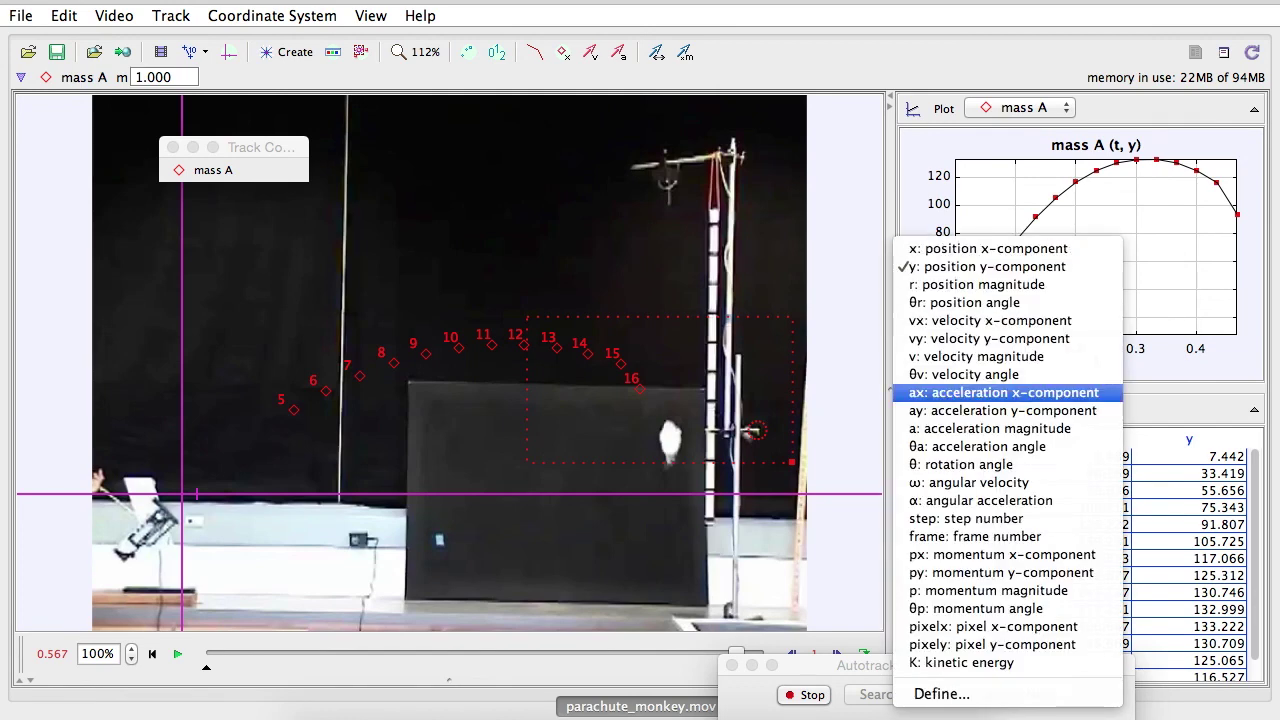